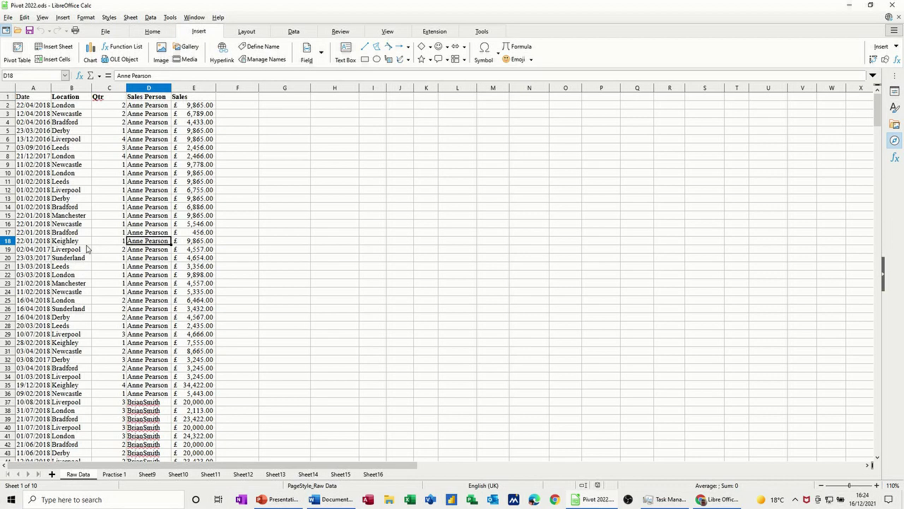
# - Return to the Raw Data sheet and select a cell inside the sales data
pyautogui.click(115, 475)
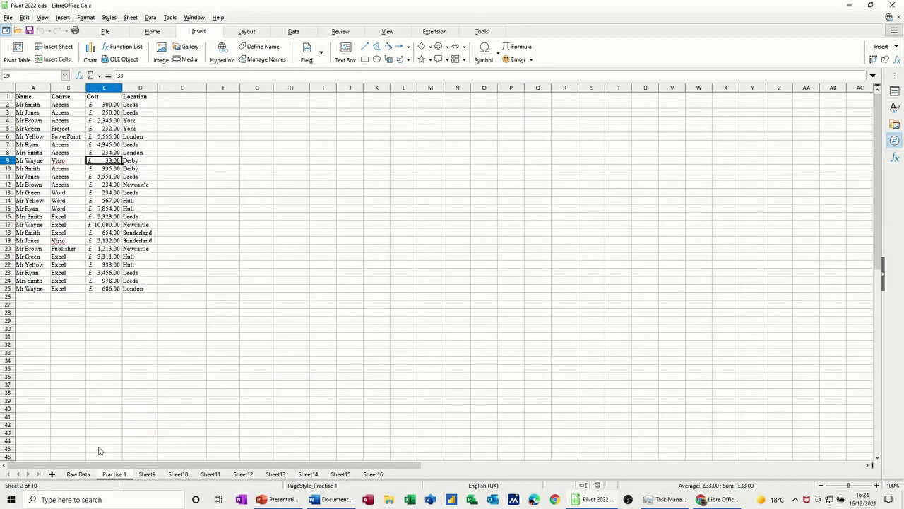
pyautogui.click(78, 477)
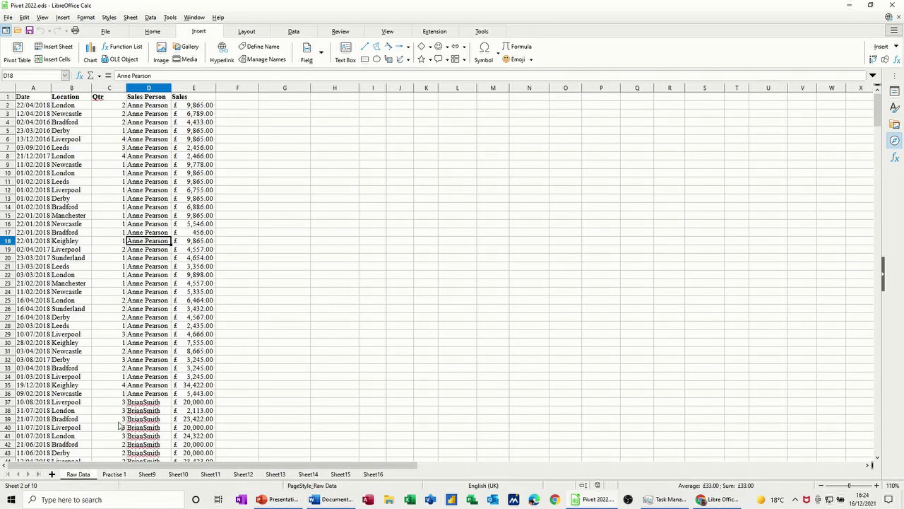
pyautogui.click(399, 233)
pyautogui.click(144, 207)
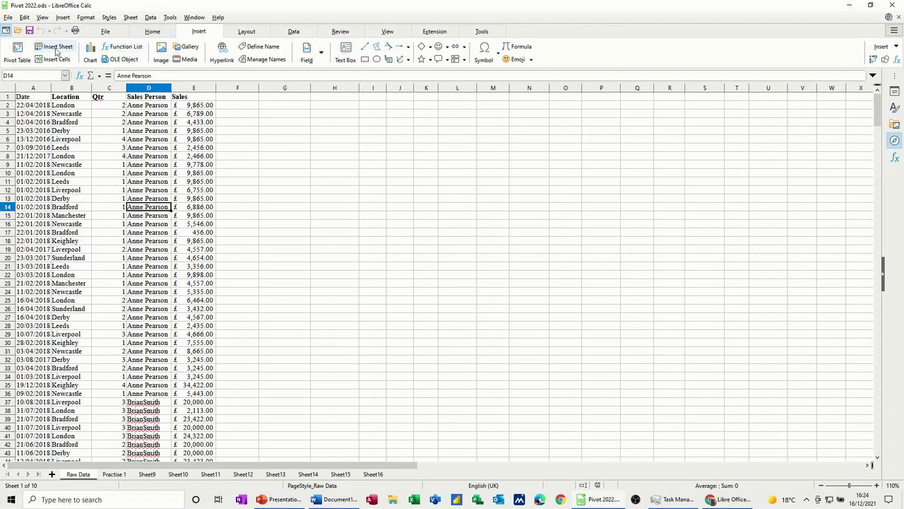
# - Start a pivot table using the current selection as its source
pyautogui.click(17, 51)
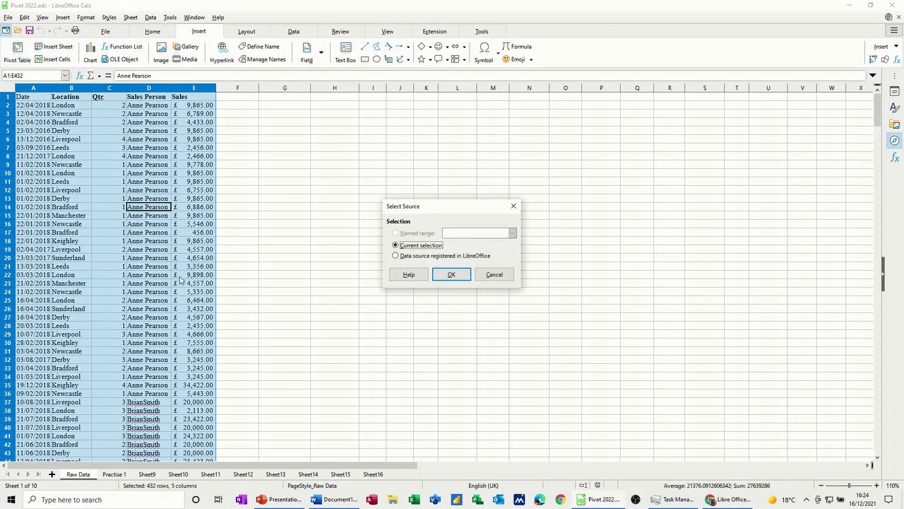
pyautogui.moveTo(444, 210); pyautogui.dragTo(310, 179)
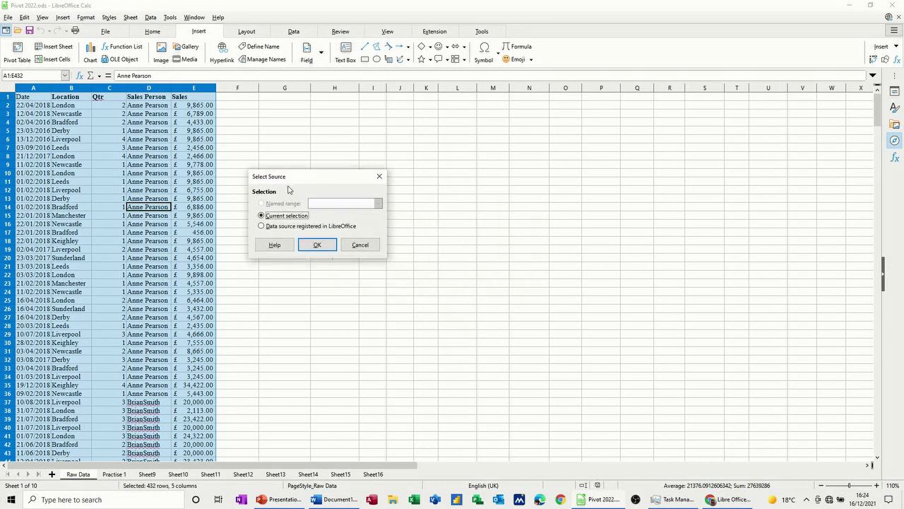
pyautogui.click(316, 245)
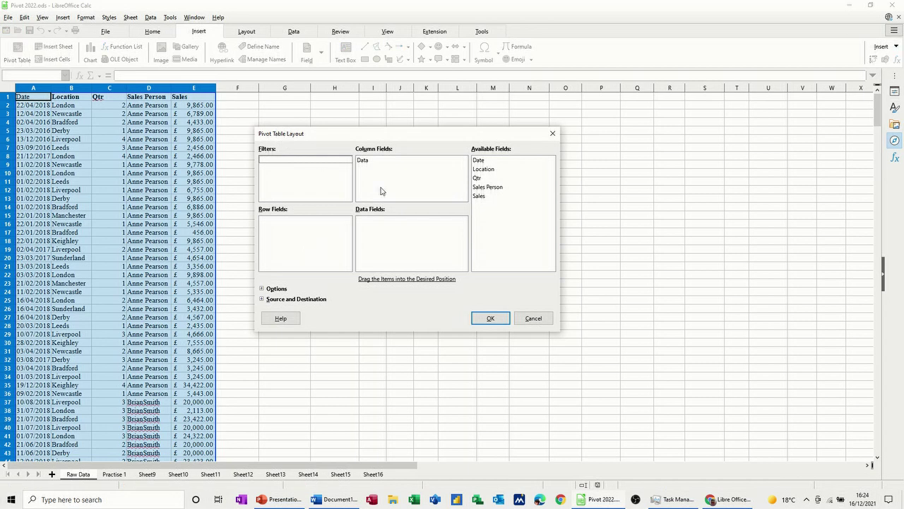
# - Enable drill to details in the pivot table options
pyautogui.click(262, 289)
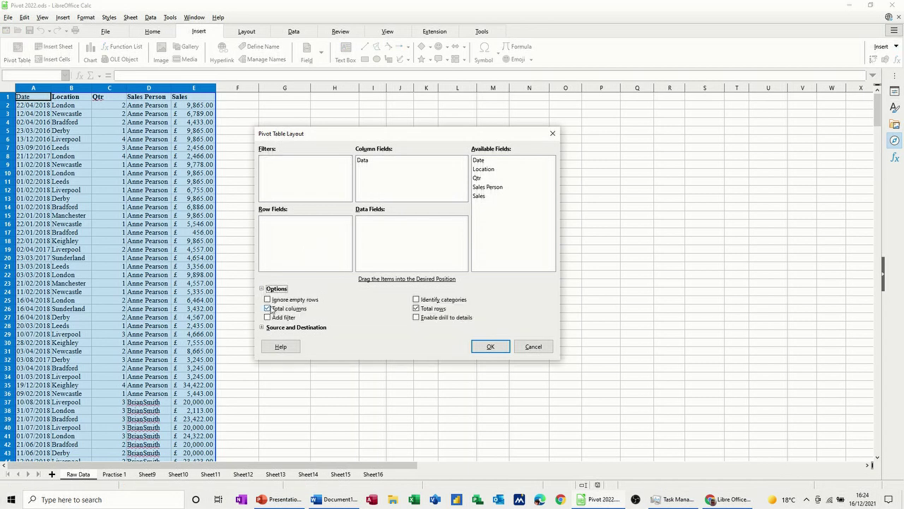
pyautogui.click(262, 327)
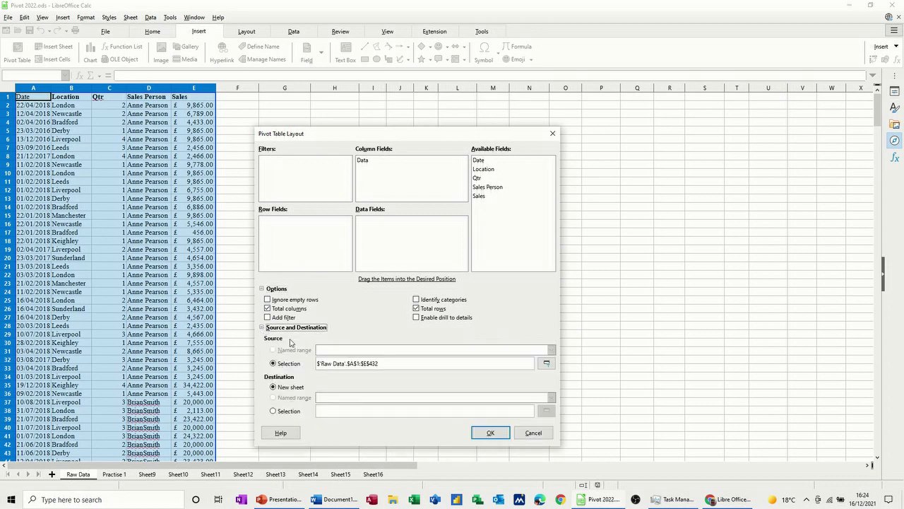
pyautogui.click(416, 319)
# - Set the pivot destination to cell H2 on Raw Data
pyautogui.click(273, 411)
pyautogui.click(335, 415)
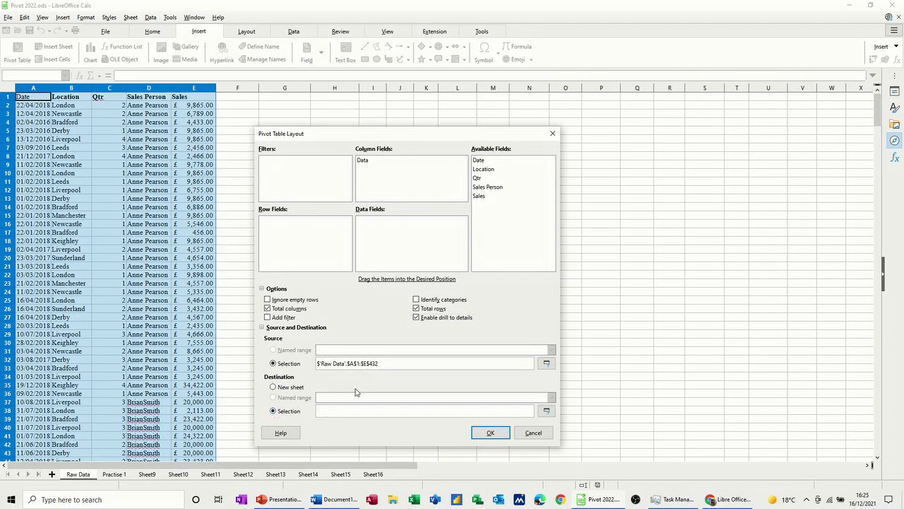
pyautogui.click(336, 106)
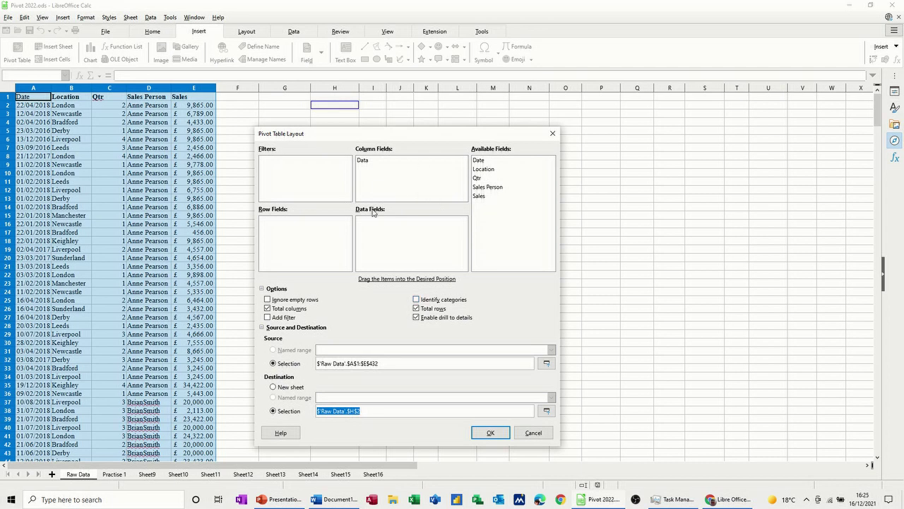
# - Lay out Sum of Sales by Location with Sales Person and Qtr filters, and create the pivot
pyautogui.moveTo(481, 199); pyautogui.dragTo(394, 237)
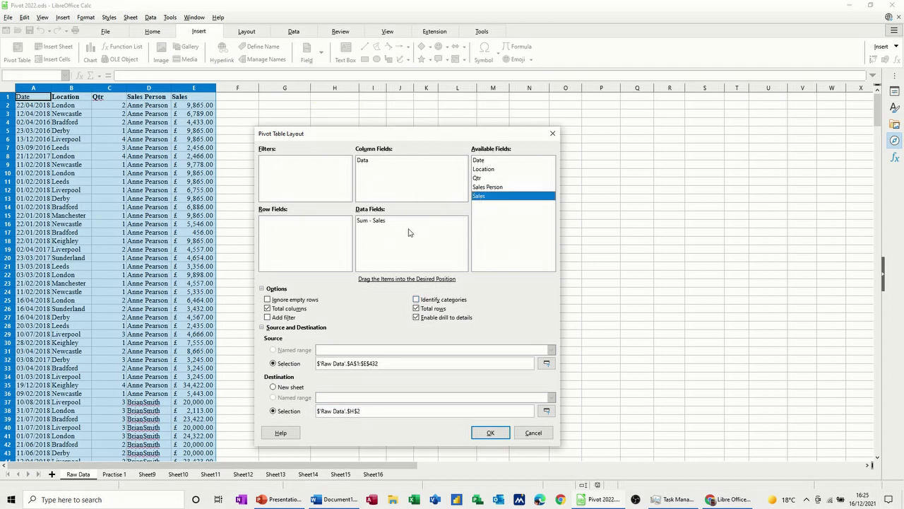
pyautogui.moveTo(484, 169); pyautogui.dragTo(294, 236)
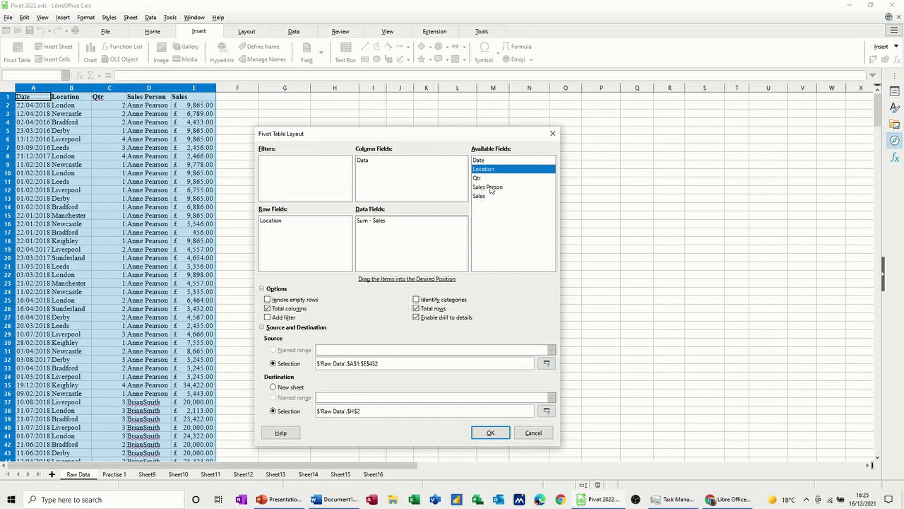
pyautogui.moveTo(491, 188); pyautogui.dragTo(280, 173)
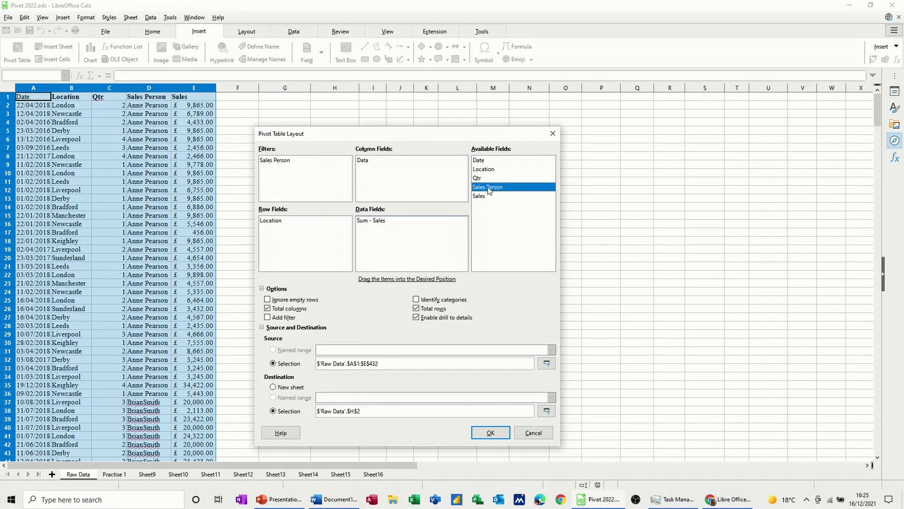
pyautogui.moveTo(484, 180); pyautogui.dragTo(268, 171)
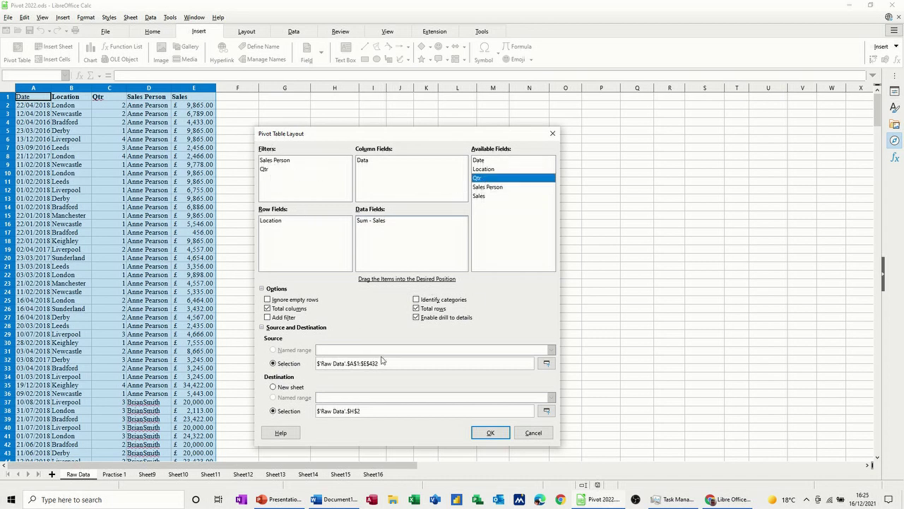
pyautogui.click(487, 433)
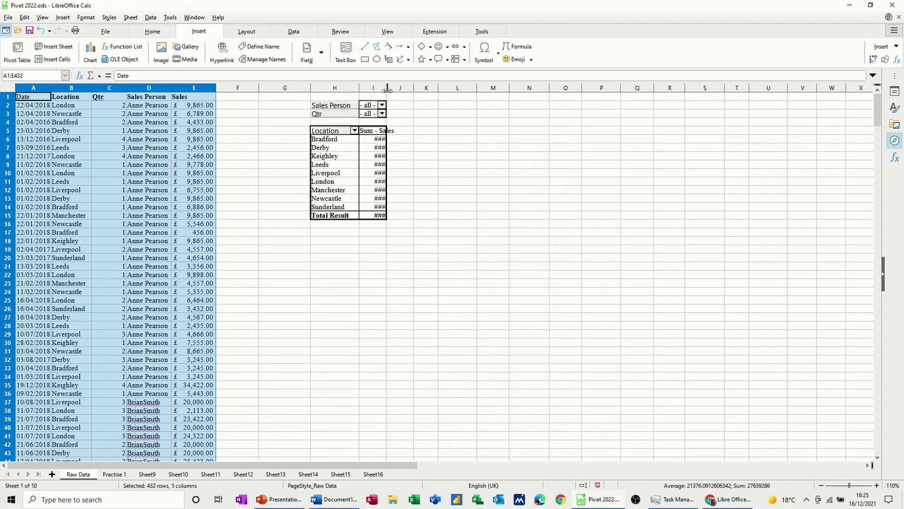
# - Widen column I so totals show, then drill into Derby's 48 records on a new sheet
pyautogui.moveTo(386, 88); pyautogui.dragTo(403, 91)
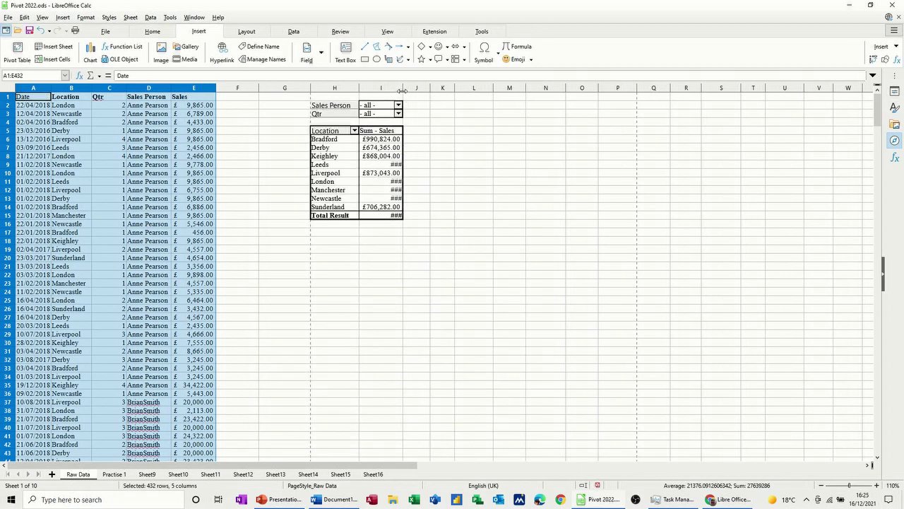
pyautogui.moveTo(403, 97); pyautogui.dragTo(413, 97)
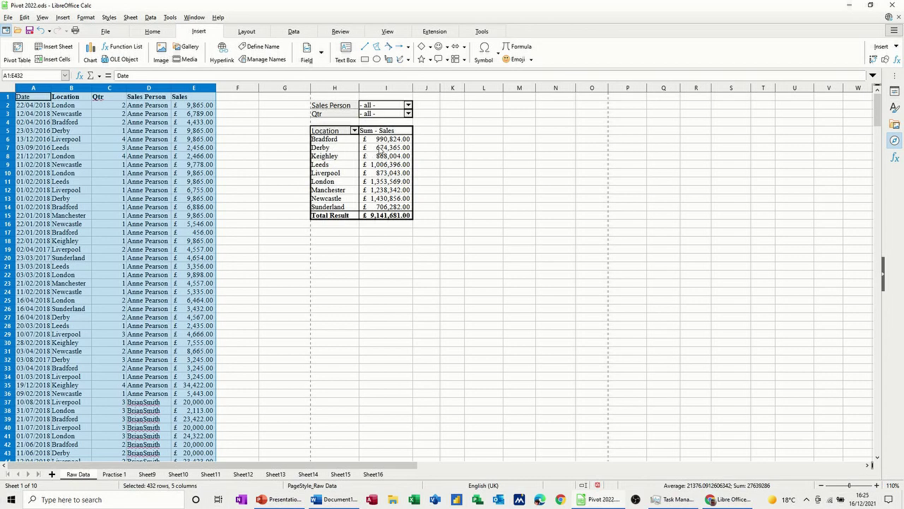
pyautogui.doubleClick(380, 148)
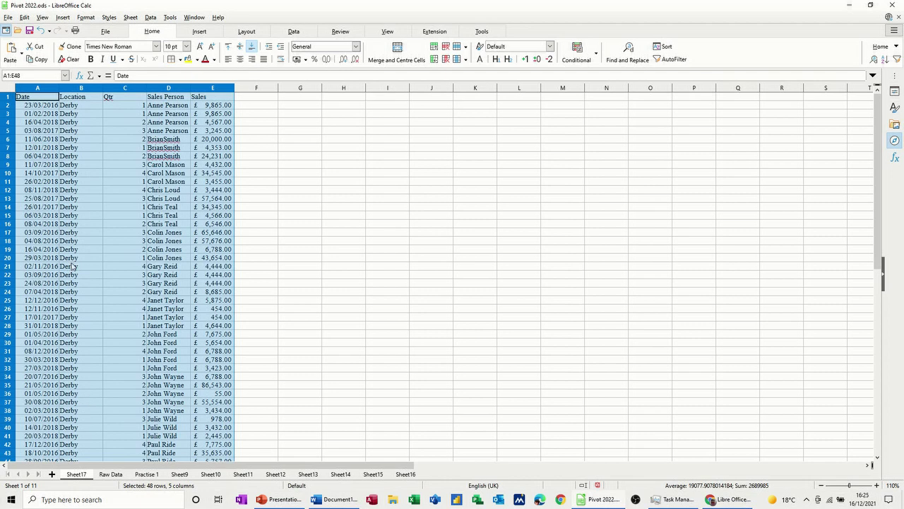
pyautogui.click(110, 479)
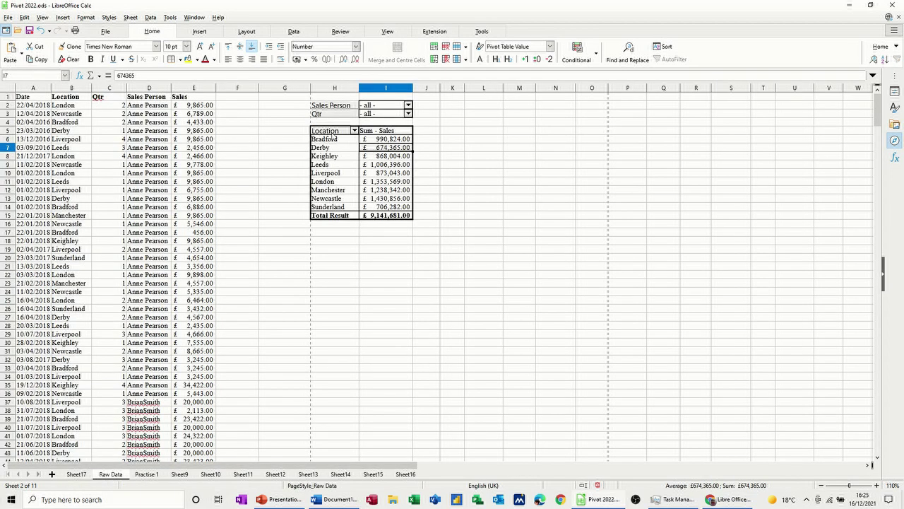
pyautogui.rightClick(329, 133)
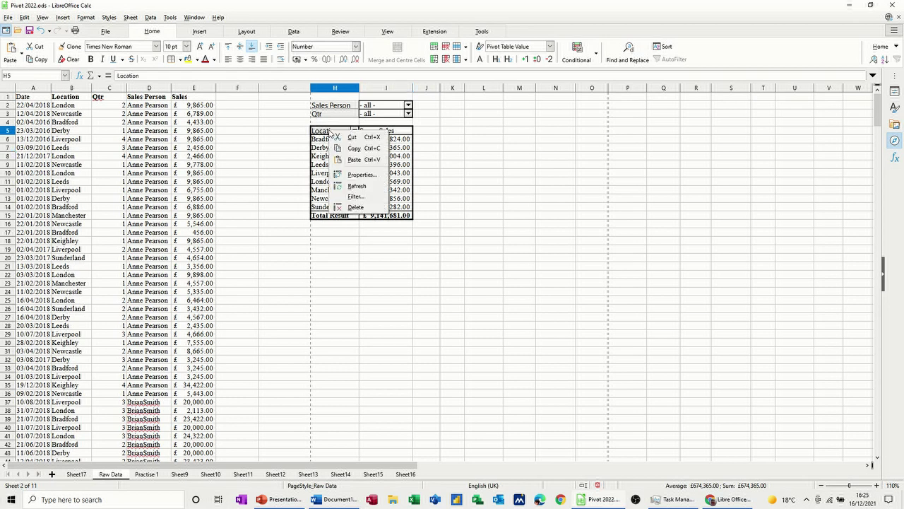
pyautogui.click(355, 177)
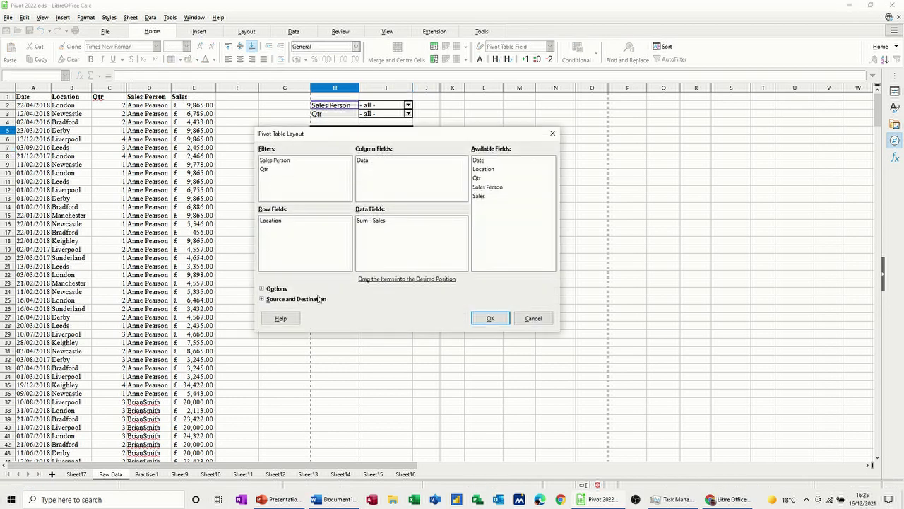
pyautogui.click(262, 299)
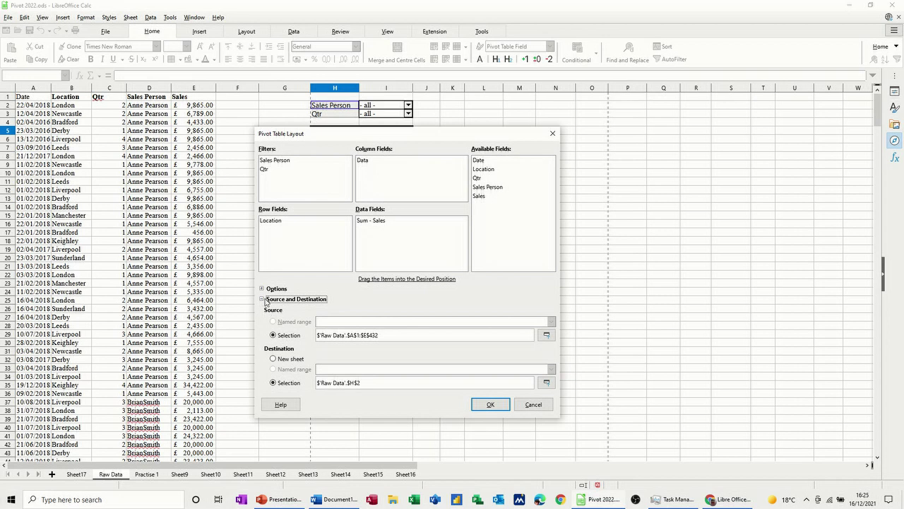
pyautogui.click(262, 289)
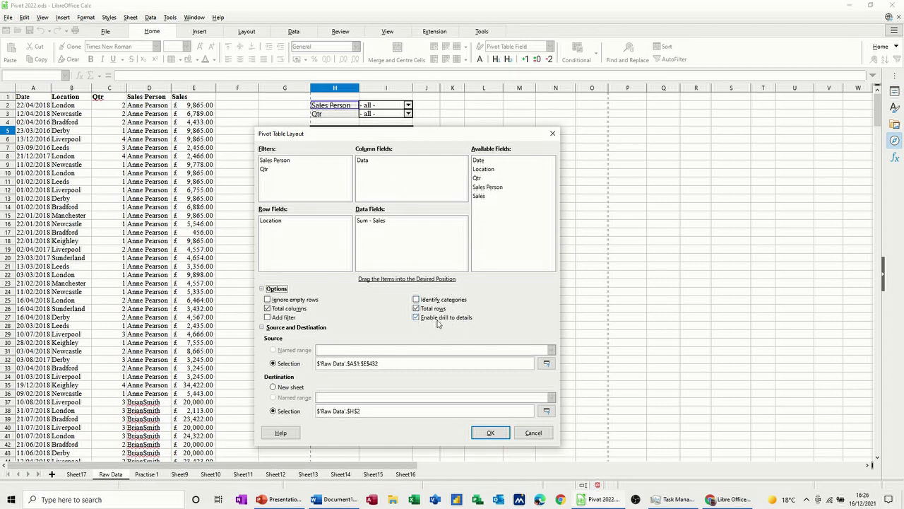
pyautogui.click(488, 433)
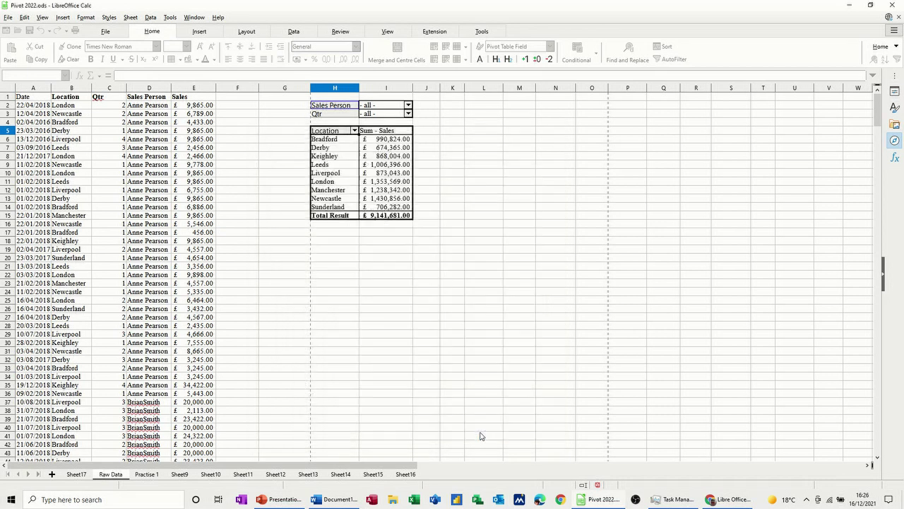
# - Filter the pivot's Qtr field to quarter 1 only
pyautogui.click(368, 156)
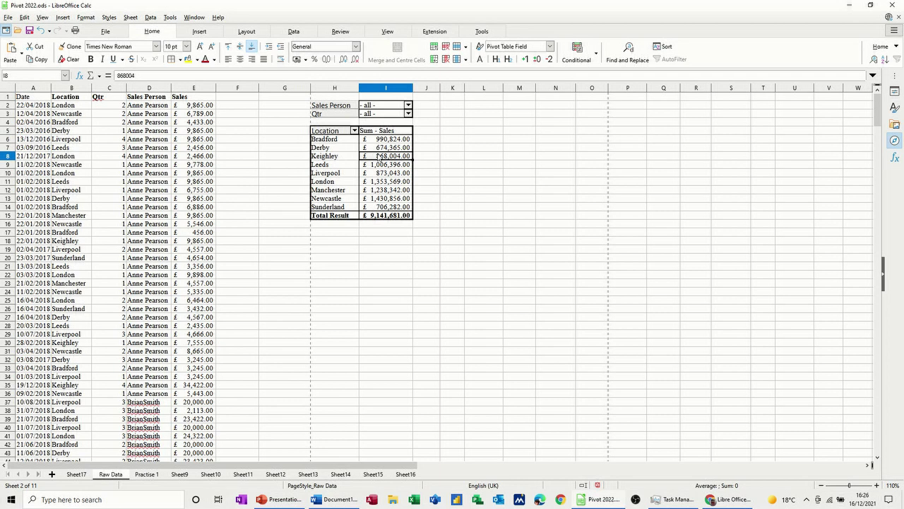
pyautogui.click(408, 114)
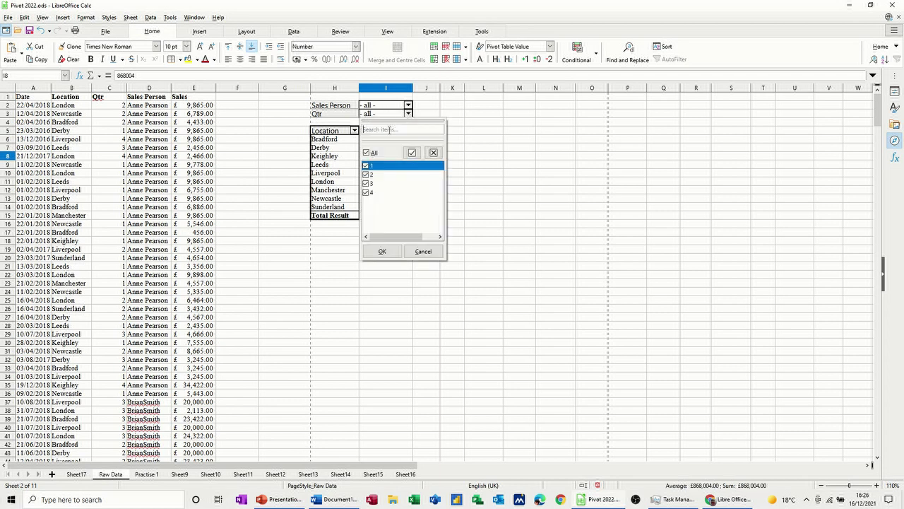
pyautogui.click(367, 153)
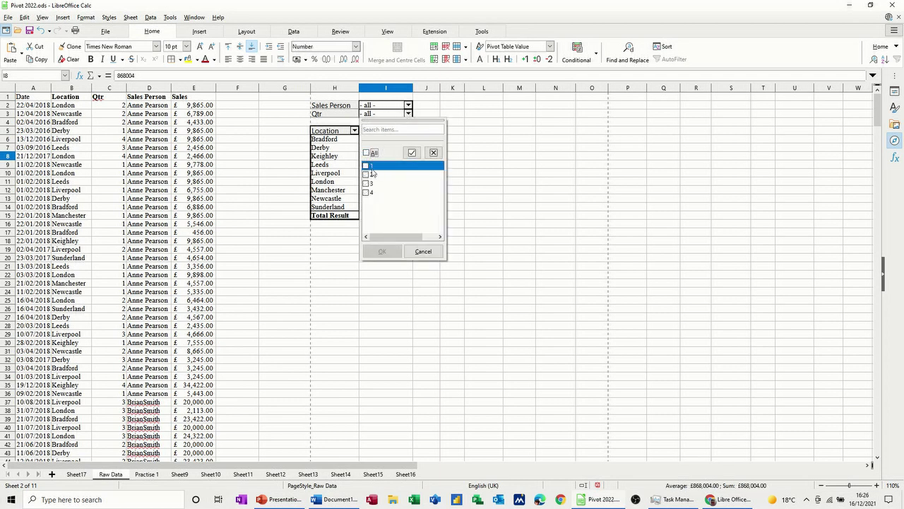
pyautogui.click(366, 165)
pyautogui.click(382, 252)
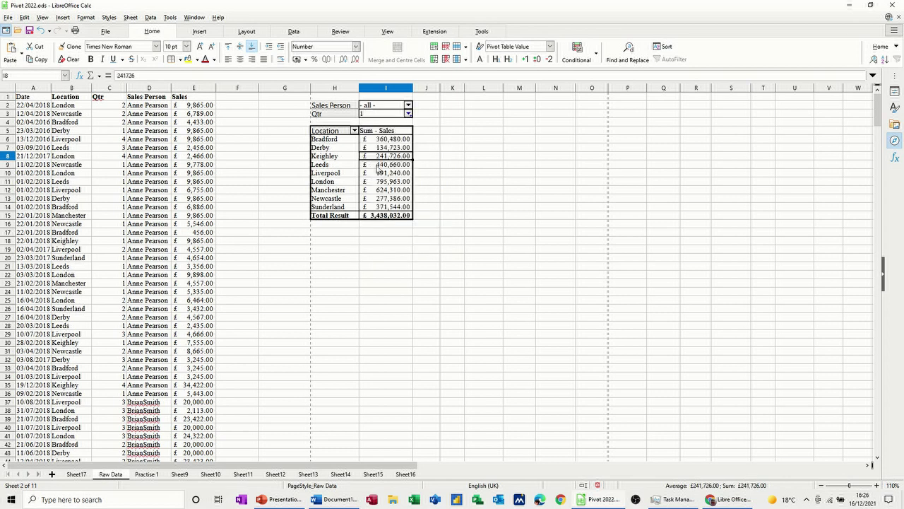
# - Filter the Sales Person field to just the first salesperson
pyautogui.click(408, 105)
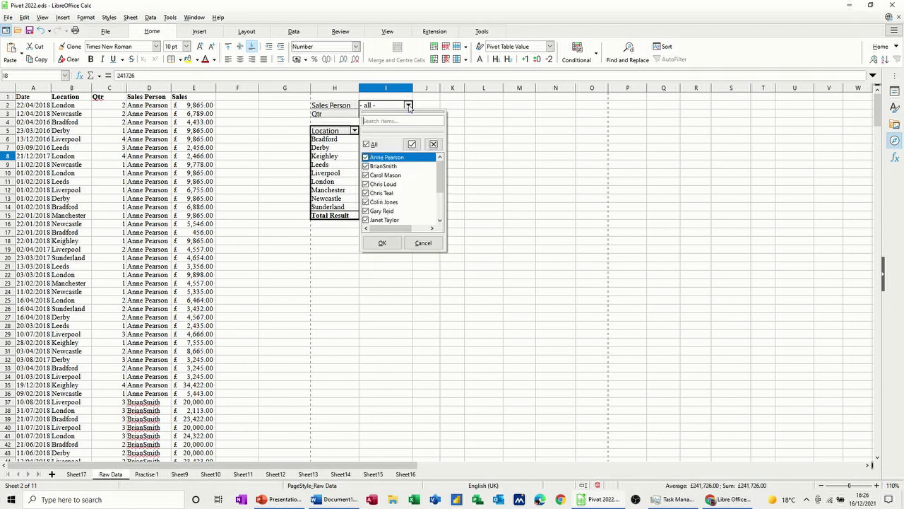
pyautogui.click(367, 144)
pyautogui.click(366, 157)
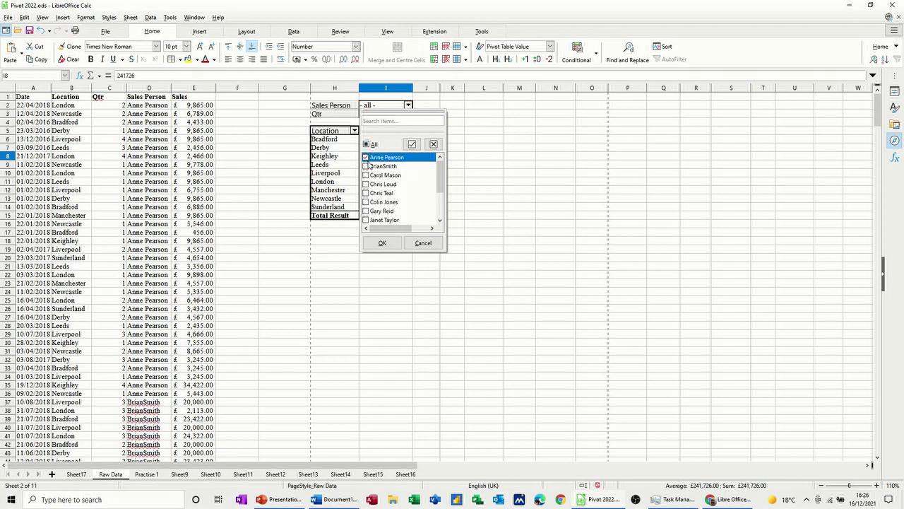
pyautogui.click(382, 243)
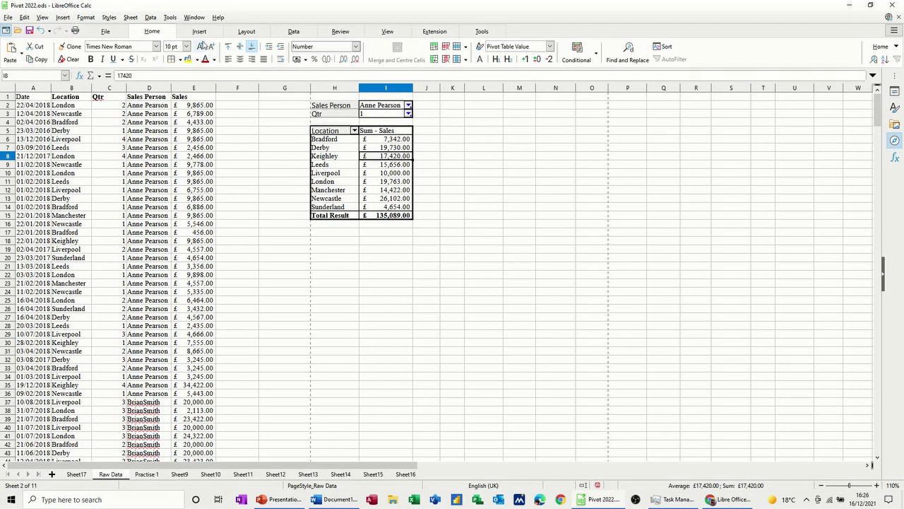
pyautogui.click(199, 31)
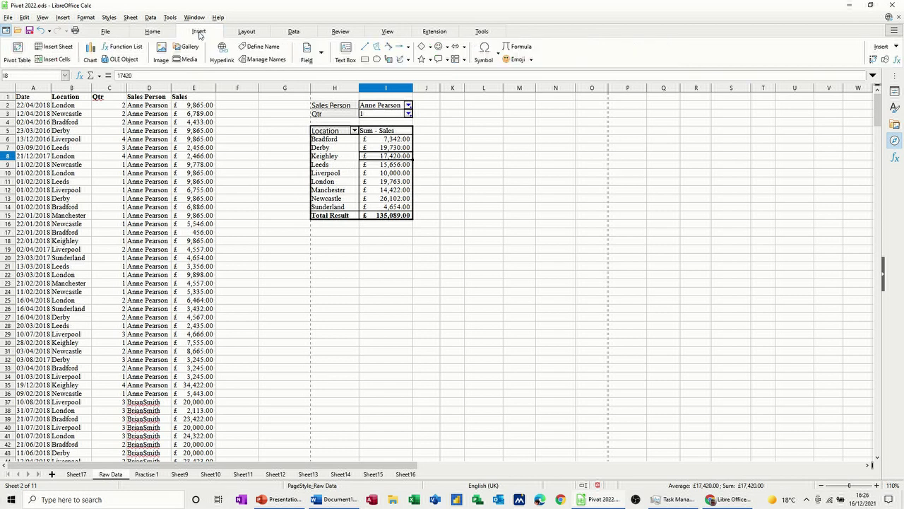
# - Insert a default column chart of the pivot and move it below the table
pyautogui.click(91, 52)
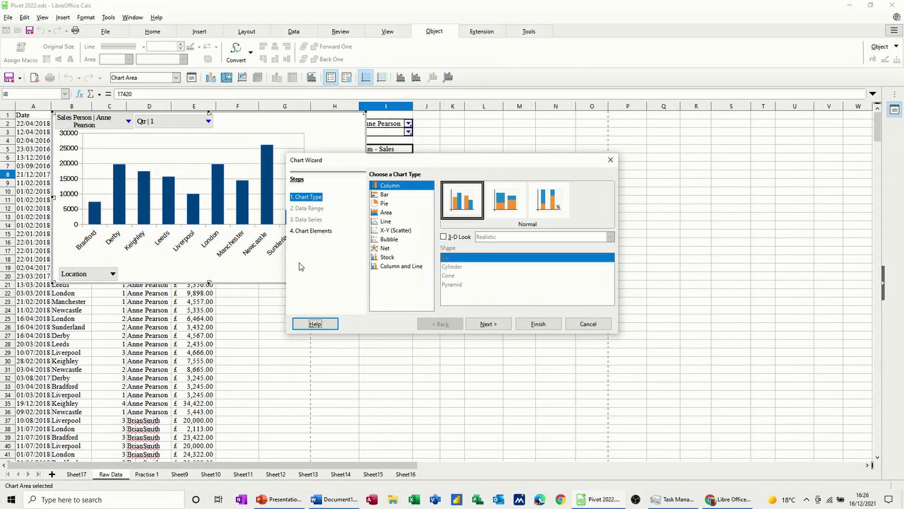
pyautogui.click(316, 232)
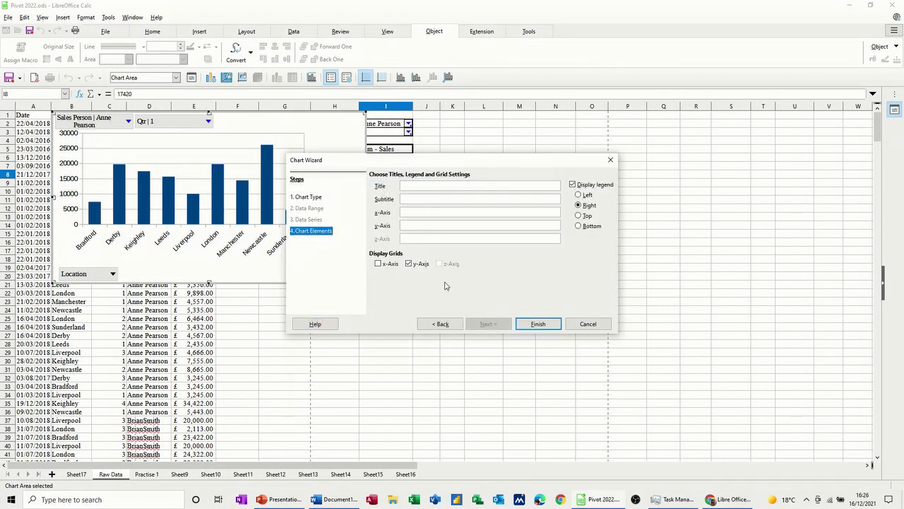
pyautogui.click(531, 325)
pyautogui.click(470, 215)
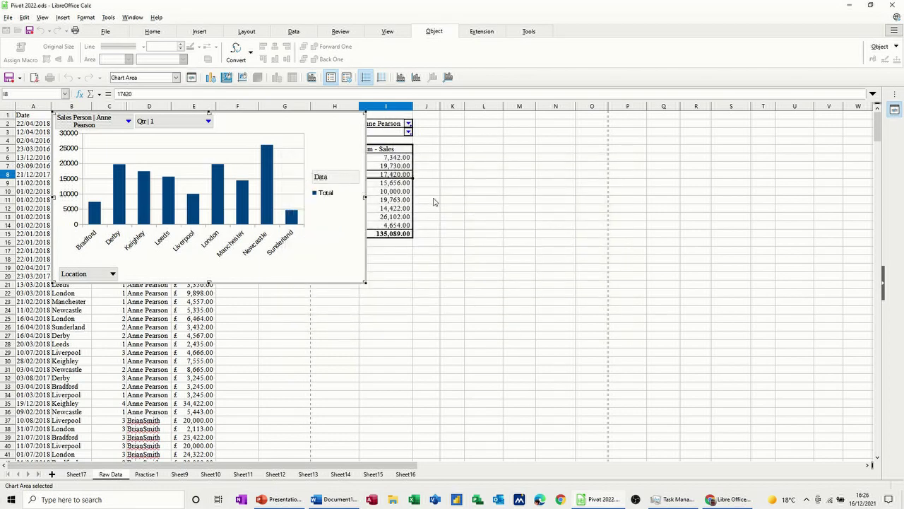
pyautogui.moveTo(354, 142); pyautogui.dragTo(544, 270)
pyautogui.click(516, 174)
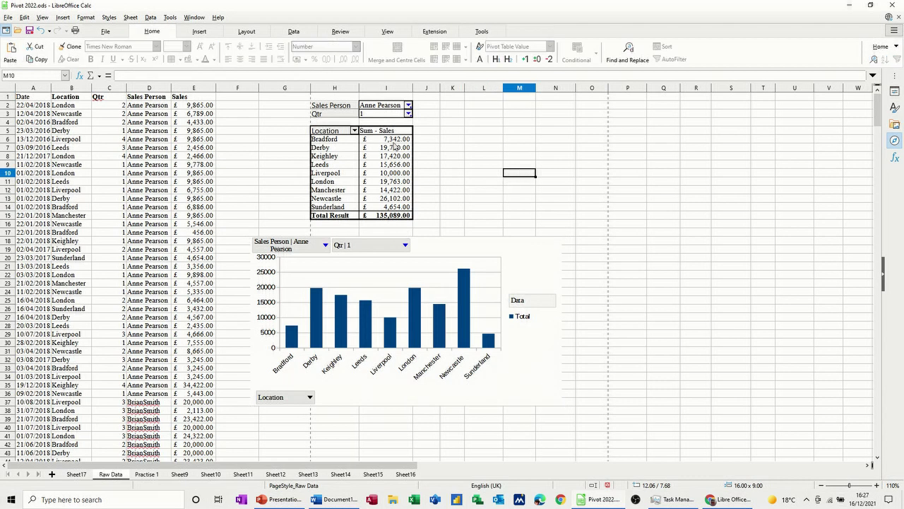
# - Set the Qtr filter back to all quarters
pyautogui.click(408, 114)
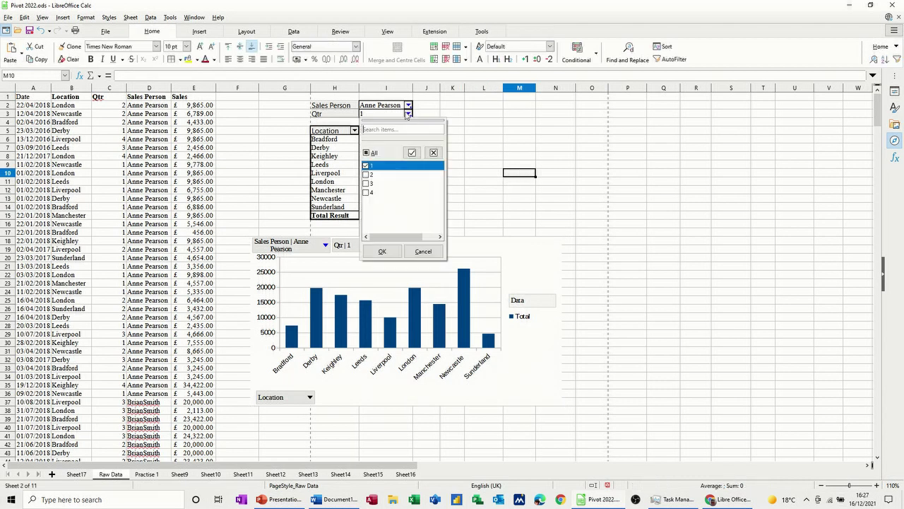
pyautogui.click(367, 152)
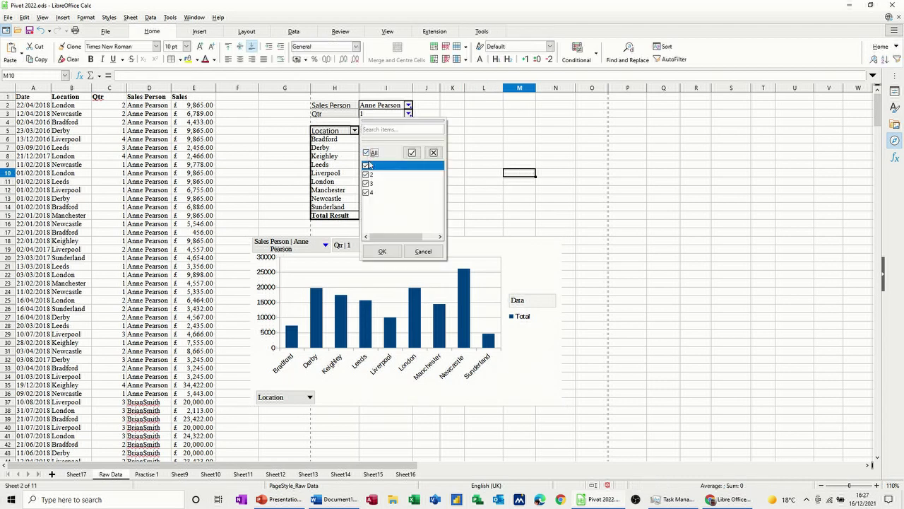
pyautogui.click(382, 253)
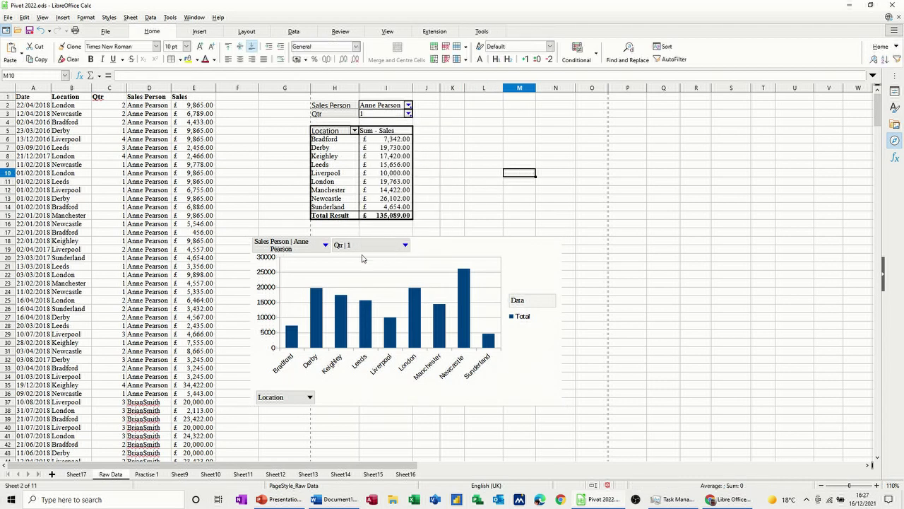
pyautogui.click(518, 319)
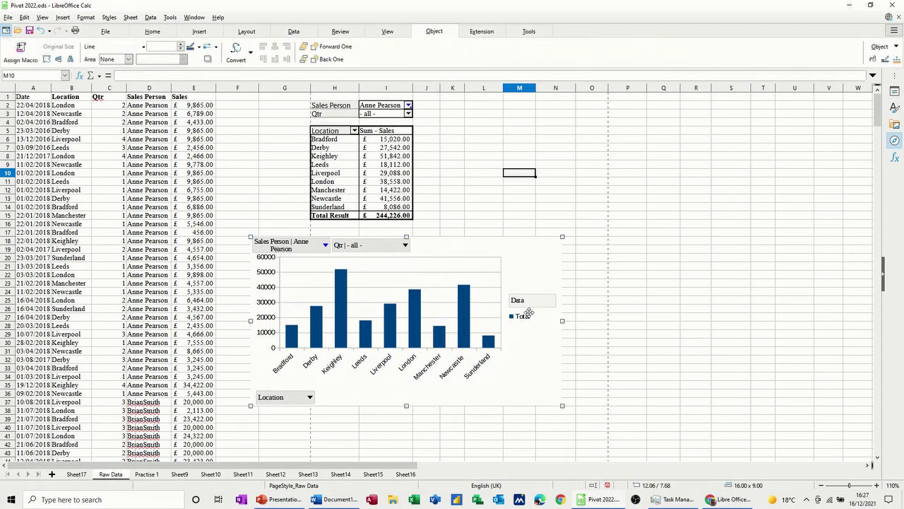
# - Delete the legend from the pivot chart
pyautogui.doubleClick(518, 299)
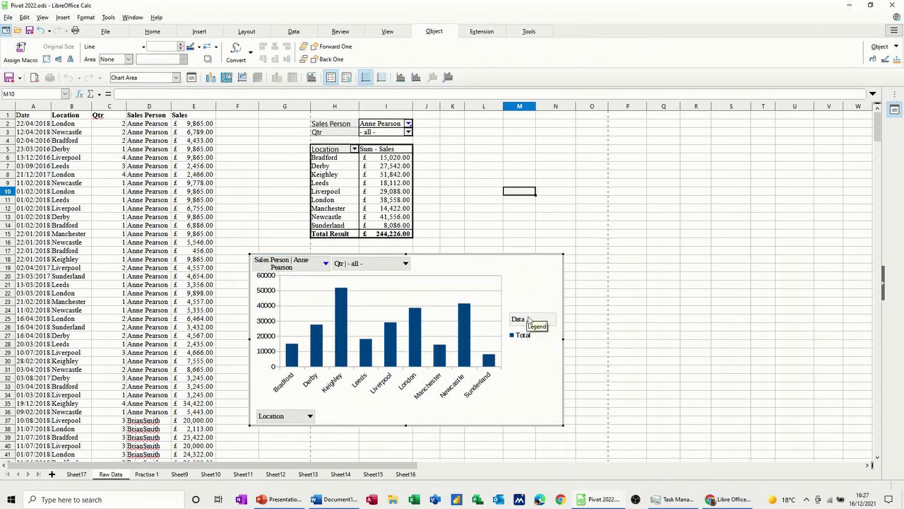
pyautogui.click(529, 345)
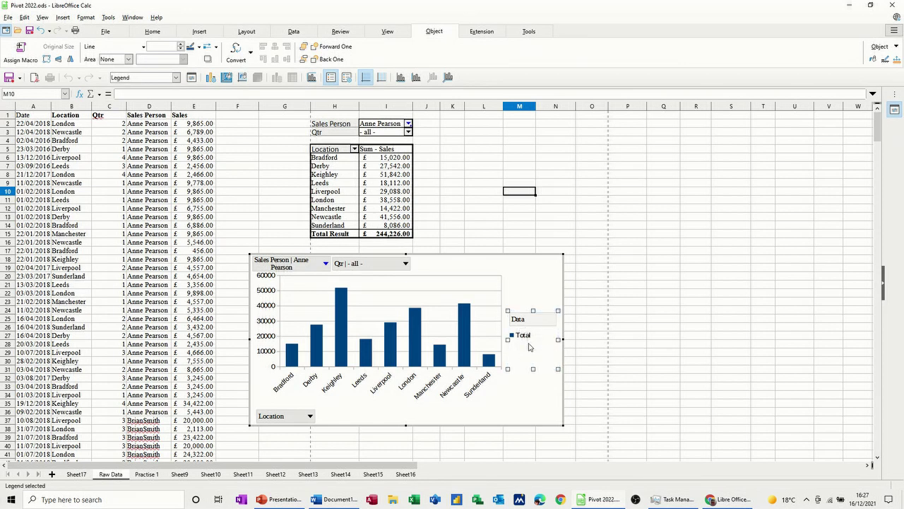
pyautogui.press('Delete')
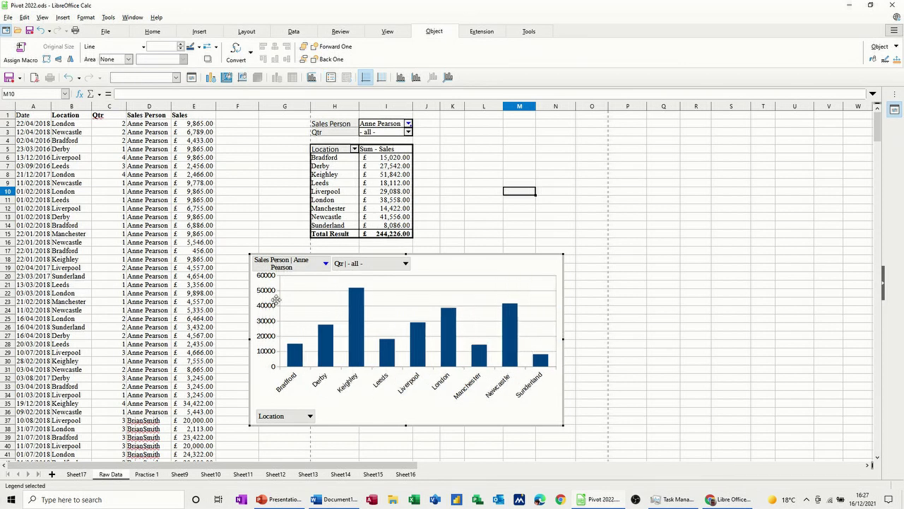
pyautogui.click(585, 235)
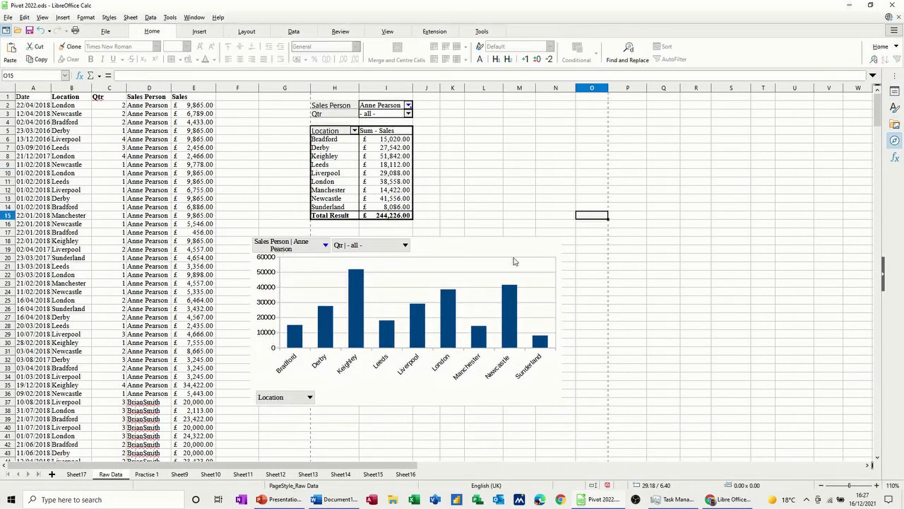
# - Reset the Sales Person filter to include every salesperson
pyautogui.click(408, 105)
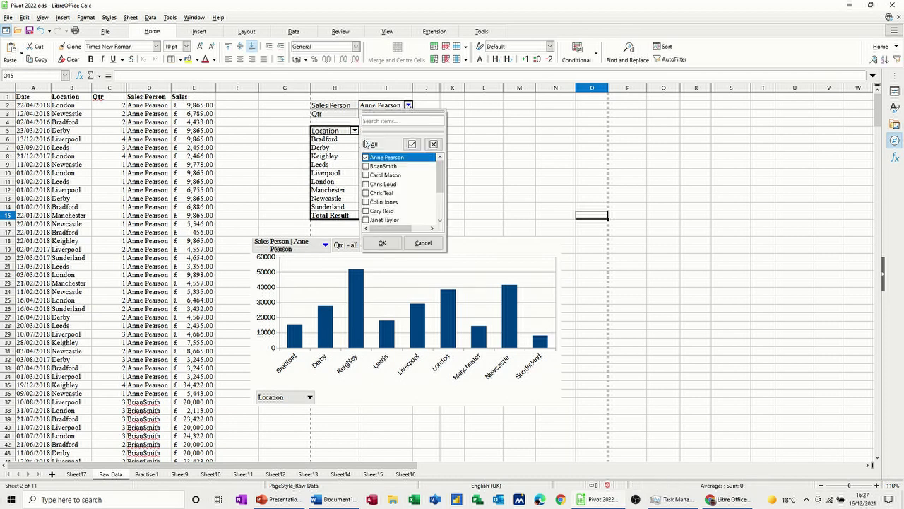
pyautogui.click(365, 144)
pyautogui.click(382, 243)
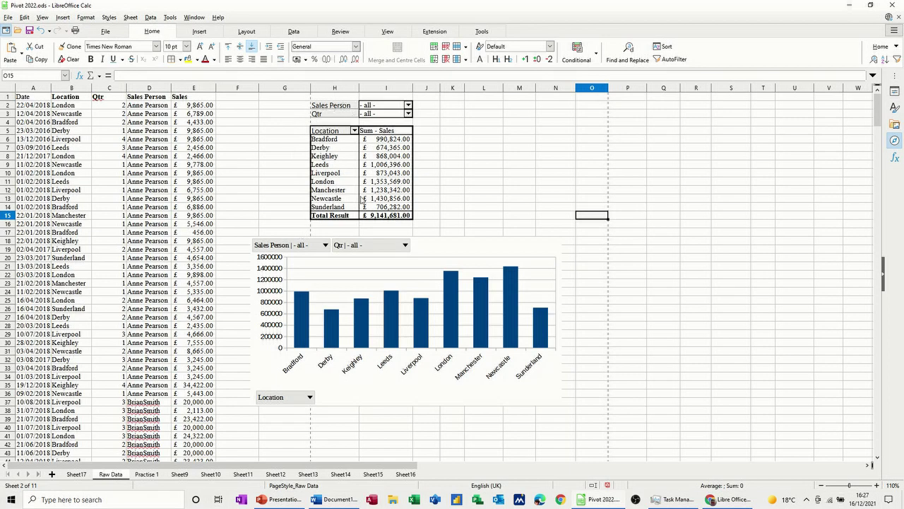
# - Undo the pivot and chart work back to the plain Raw Data sheet
pyautogui.hotkey('ctrl', 'z')
pyautogui.hotkey('ctrl', 'z')
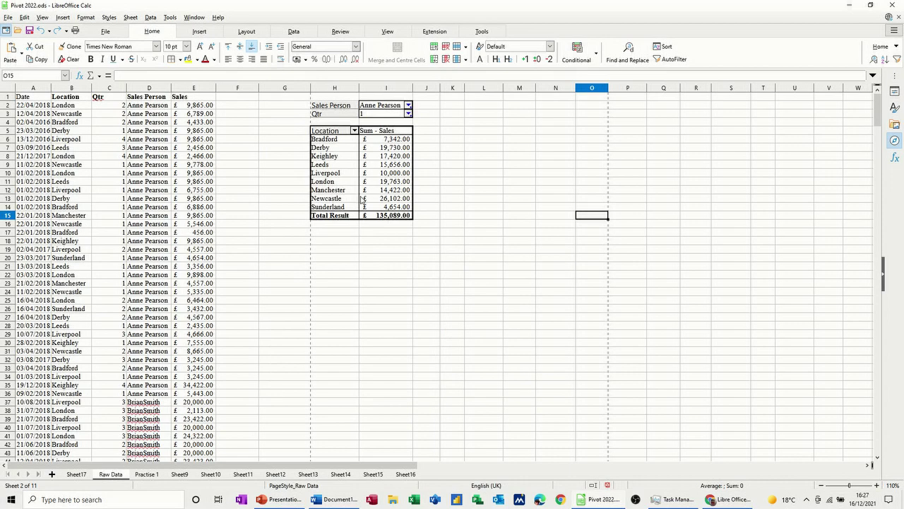
pyautogui.hotkey('ctrl', 'z')
pyautogui.hotkey('ctrl', 'z')
pyautogui.hotkey('ctrl', 'z')
pyautogui.hotkey('ctrl', 'z')
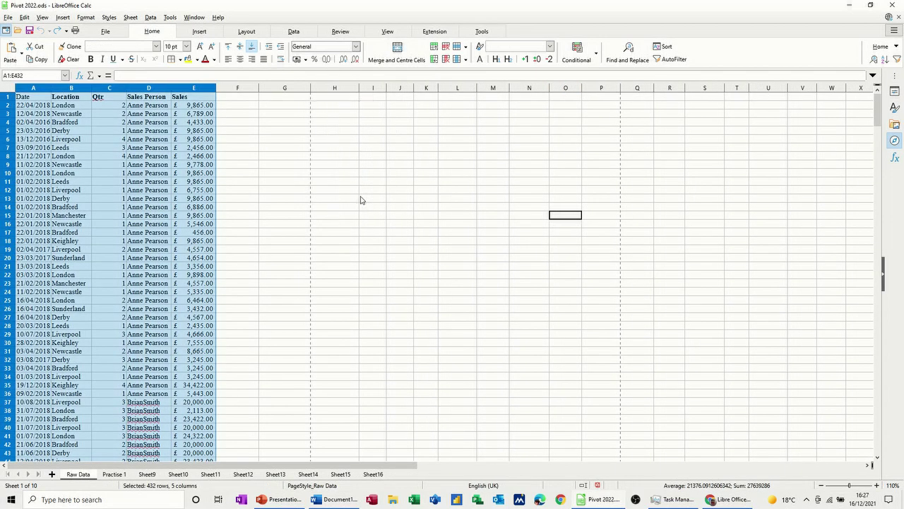
pyautogui.click(314, 202)
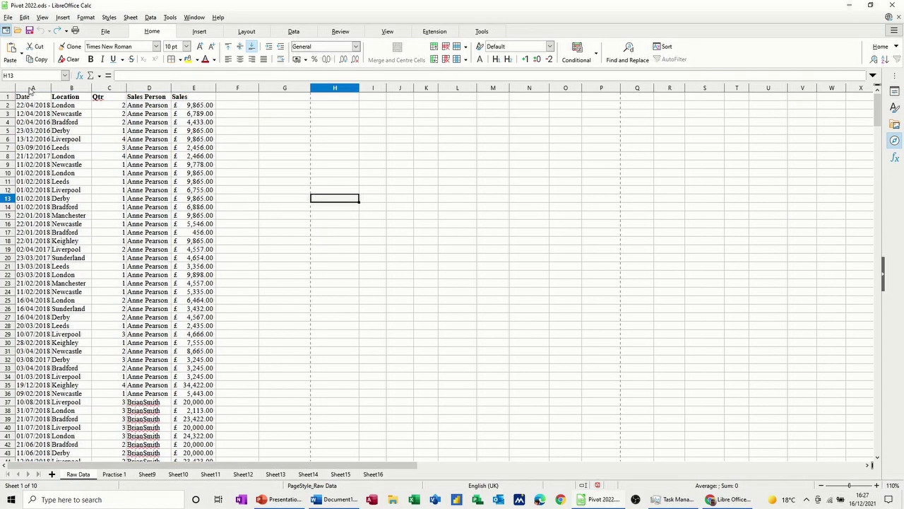
# - Name columns A to E 'data' via the Name Box
pyautogui.moveTo(31, 89); pyautogui.dragTo(193, 89)
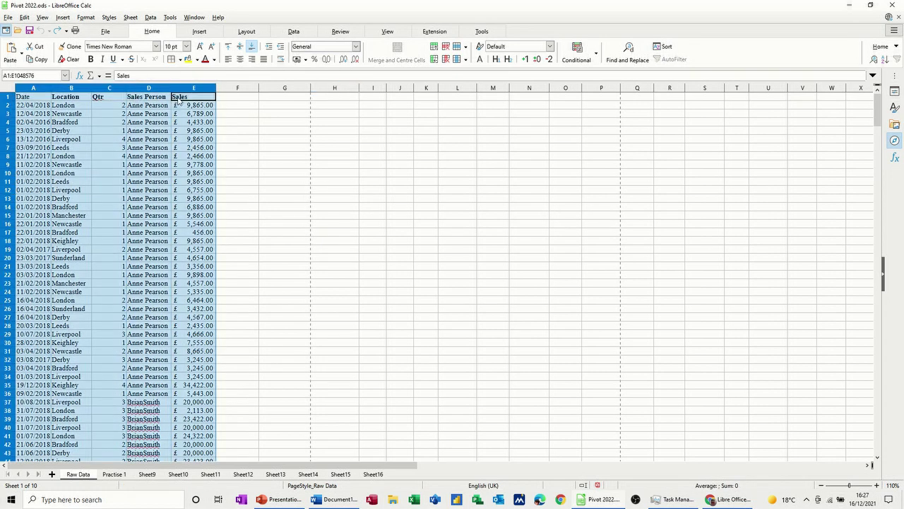
pyautogui.click(37, 76)
pyautogui.write('data')
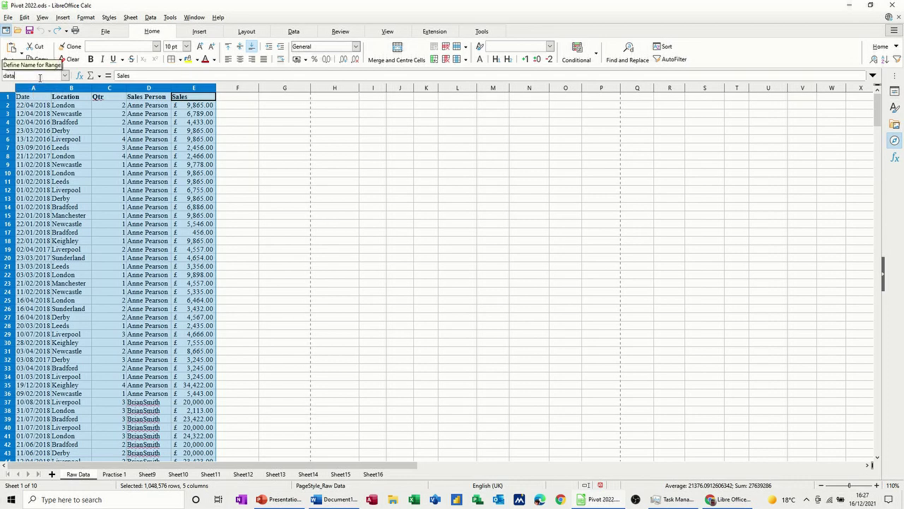
pyautogui.press('Return')
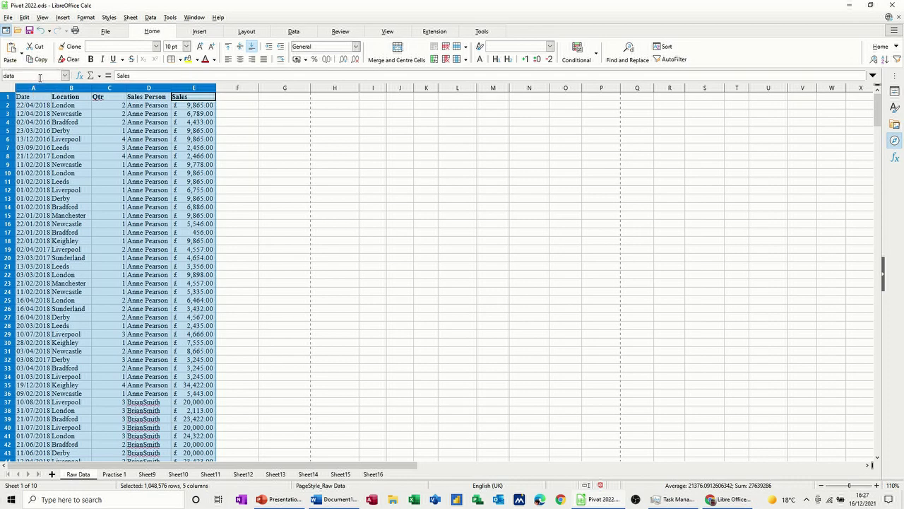
pyautogui.scroll(-5, 158, 295)
pyautogui.scroll(5, 158, 293)
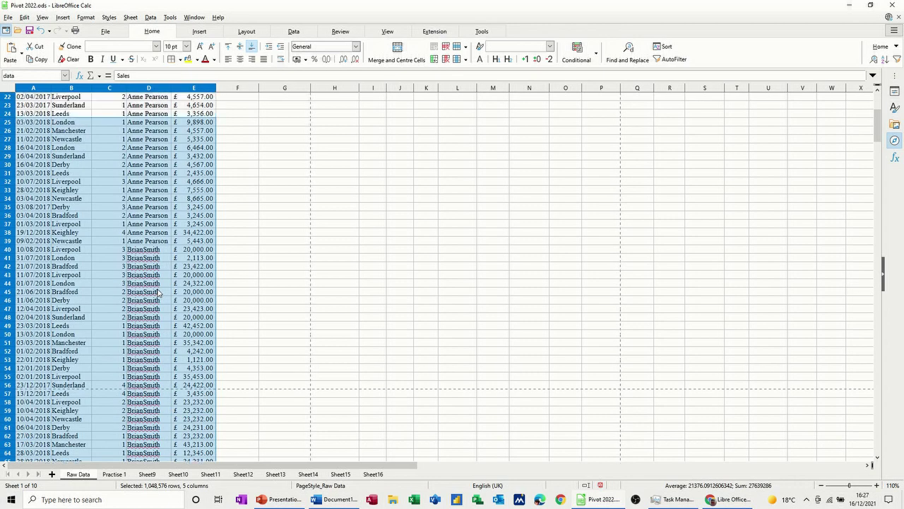
pyautogui.click(147, 183)
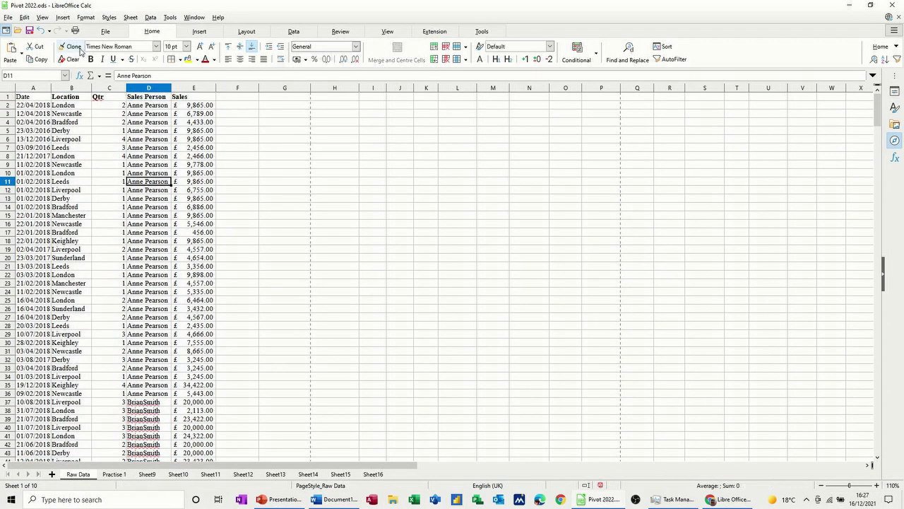
# - Start a new pivot table using the named range 'data' as source
pyautogui.click(199, 32)
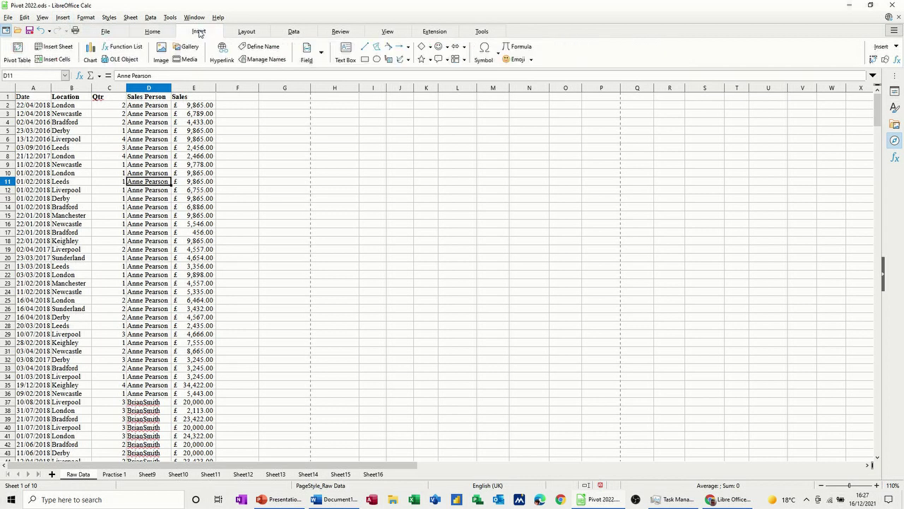
pyautogui.click(17, 51)
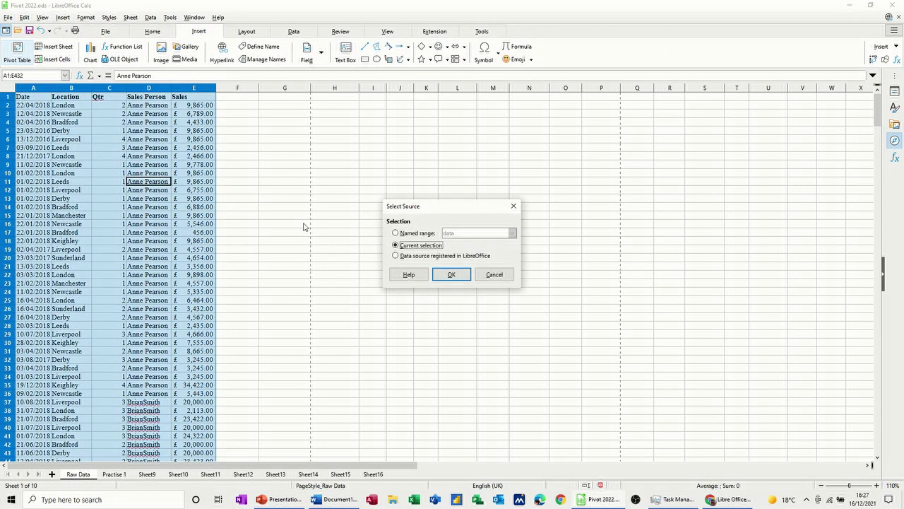
pyautogui.click(396, 233)
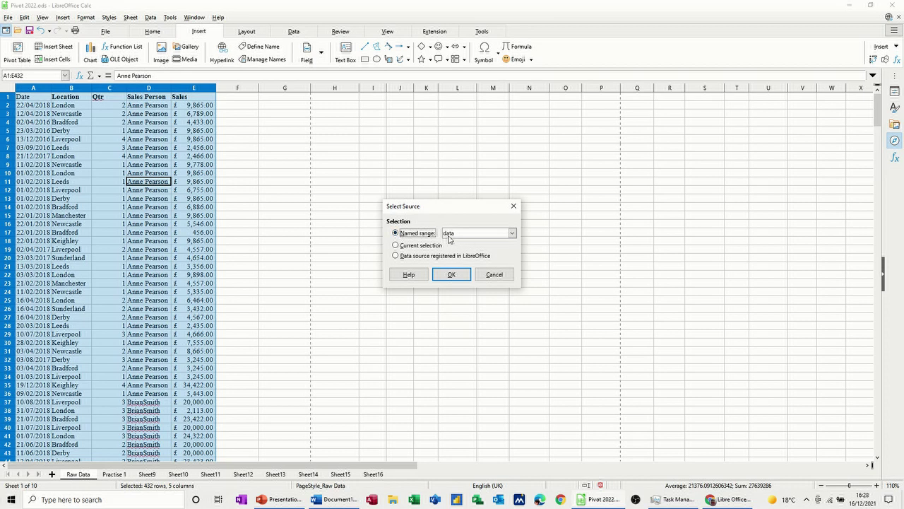
pyautogui.click(452, 275)
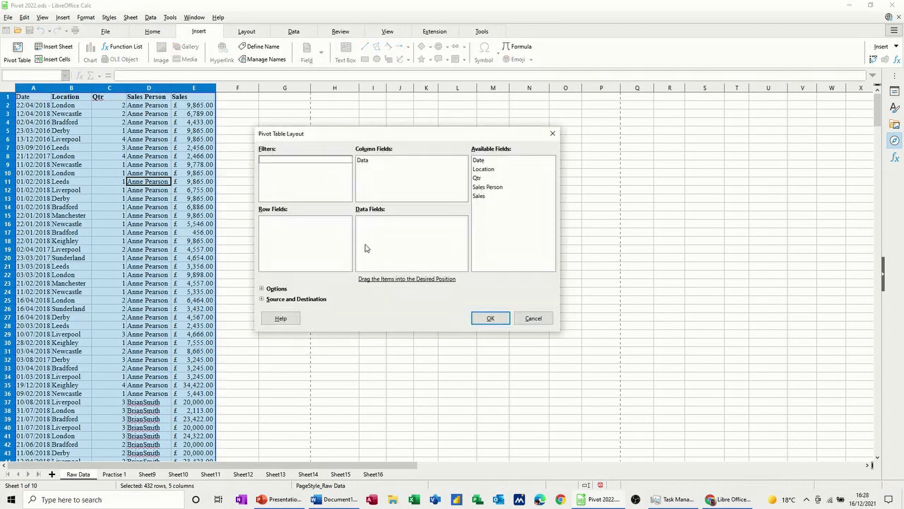
# - Sum Sales by Location with Sales Person and Qtr filters, creating it on a new sheet
pyautogui.moveTo(484, 196); pyautogui.dragTo(407, 236)
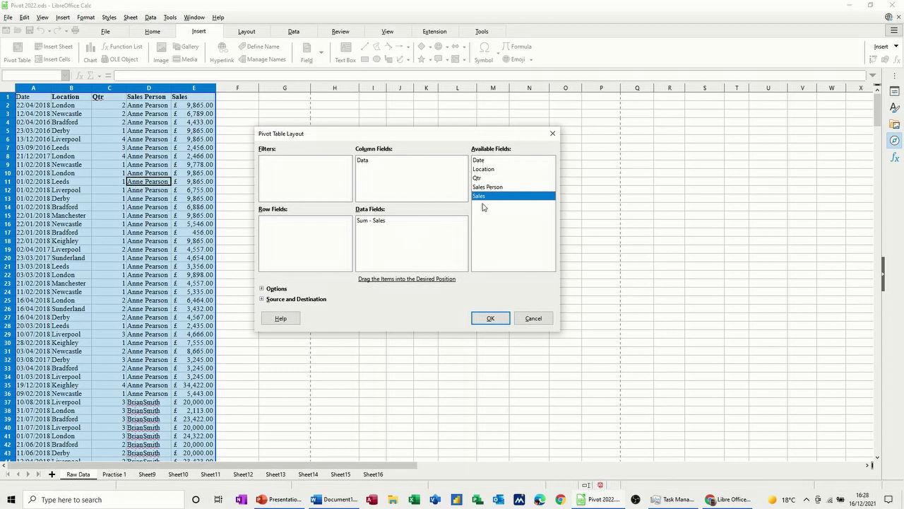
pyautogui.moveTo(485, 188); pyautogui.dragTo(305, 175)
pyautogui.moveTo(478, 179); pyautogui.dragTo(275, 181)
pyautogui.moveTo(485, 171); pyautogui.dragTo(287, 233)
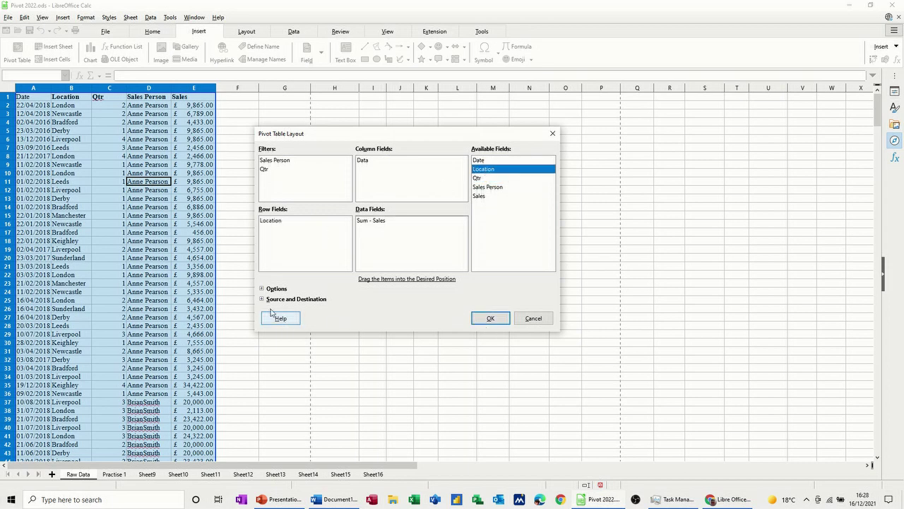
pyautogui.click(263, 289)
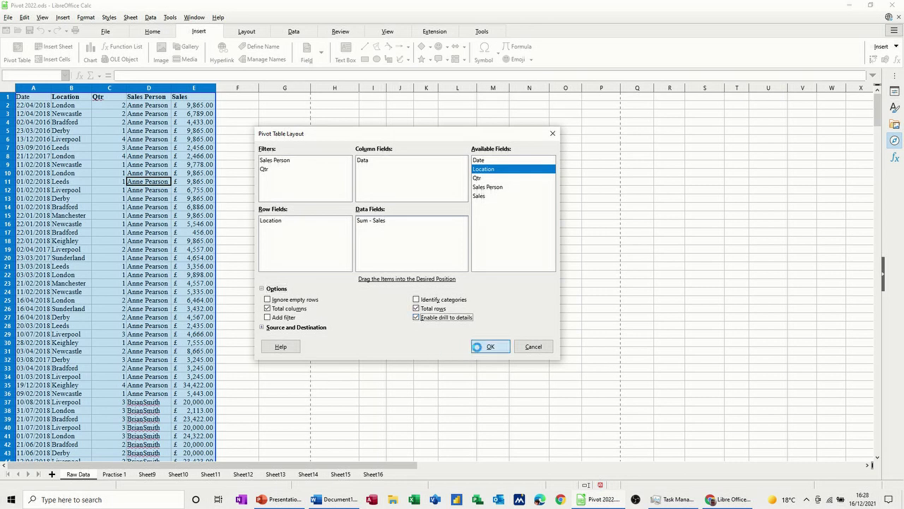
pyautogui.click(488, 346)
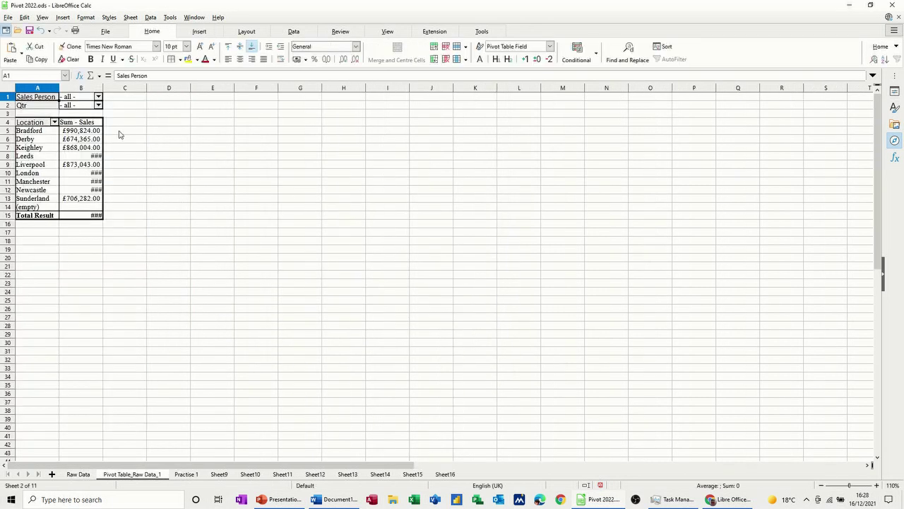
# - Autofit column B and exclude the (empty) location from the pivot's Location filter
pyautogui.doubleClick(105, 88)
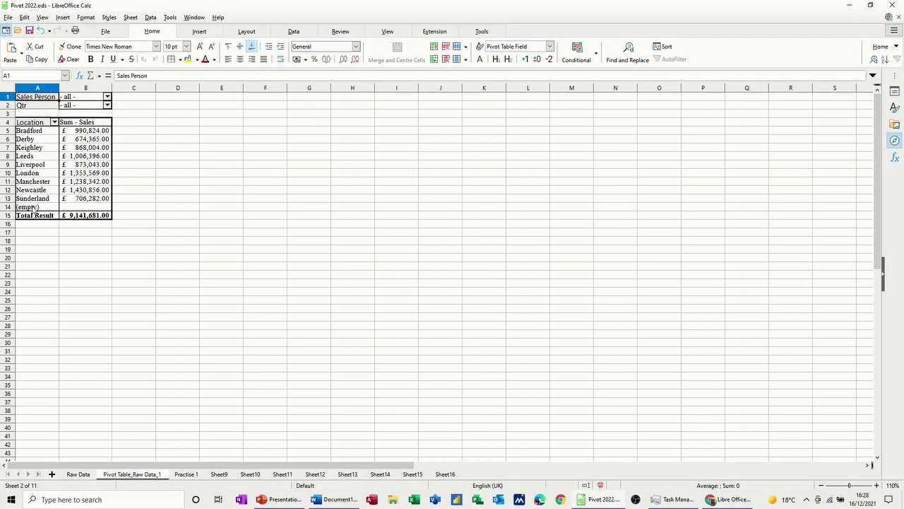
pyautogui.click(54, 123)
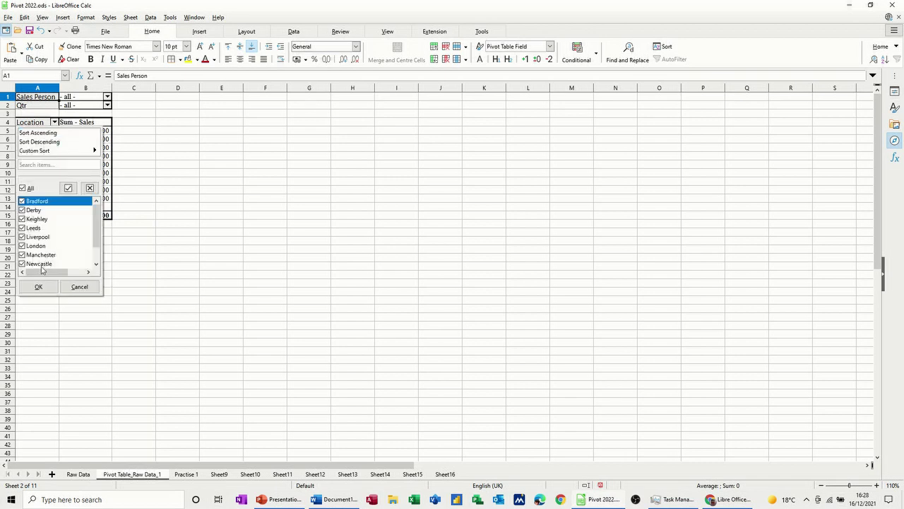
pyautogui.scroll(-1, 97, 236)
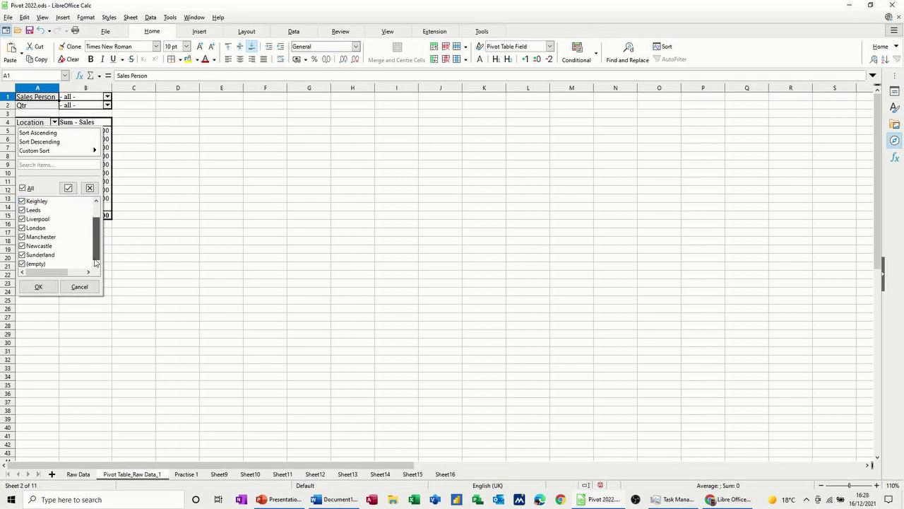
pyautogui.click(22, 265)
pyautogui.click(38, 286)
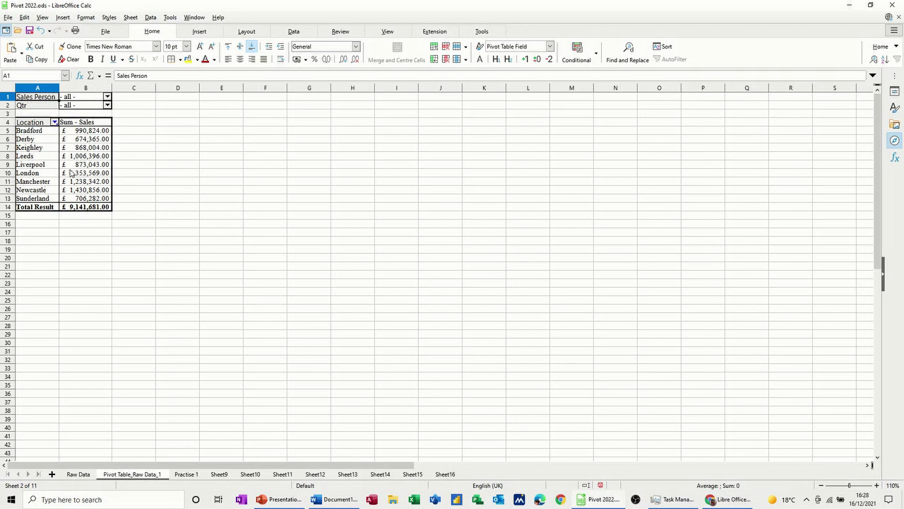
pyautogui.click(185, 474)
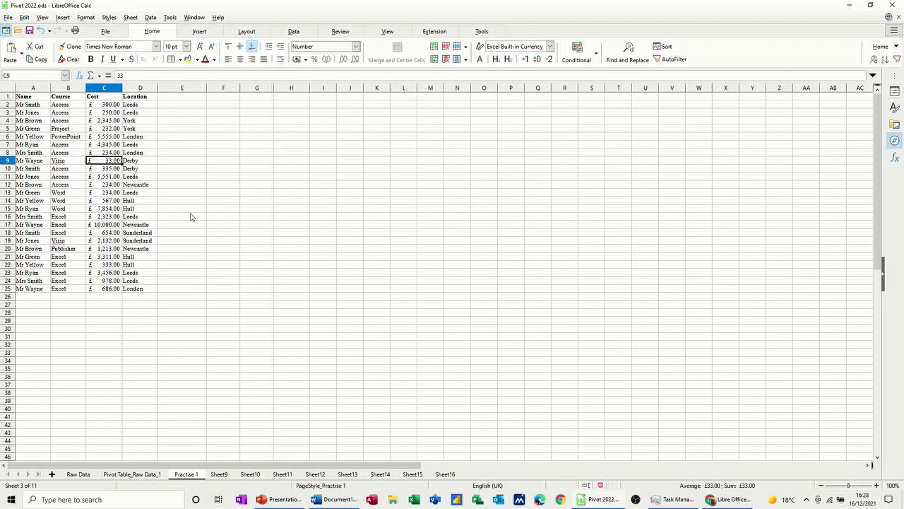
# - Start a pivot table from the Practise 1 Name/Course/Cost/Location range using the current selection
pyautogui.click(225, 215)
pyautogui.click(50, 210)
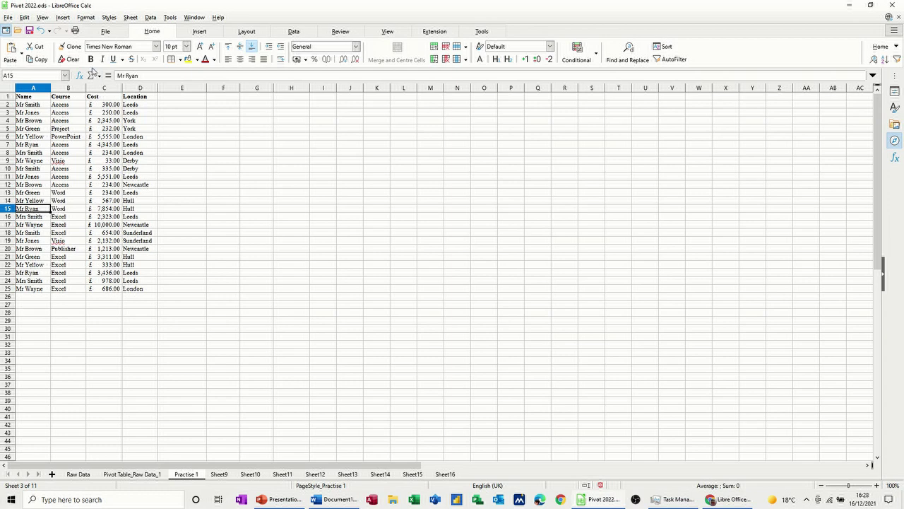
pyautogui.click(191, 34)
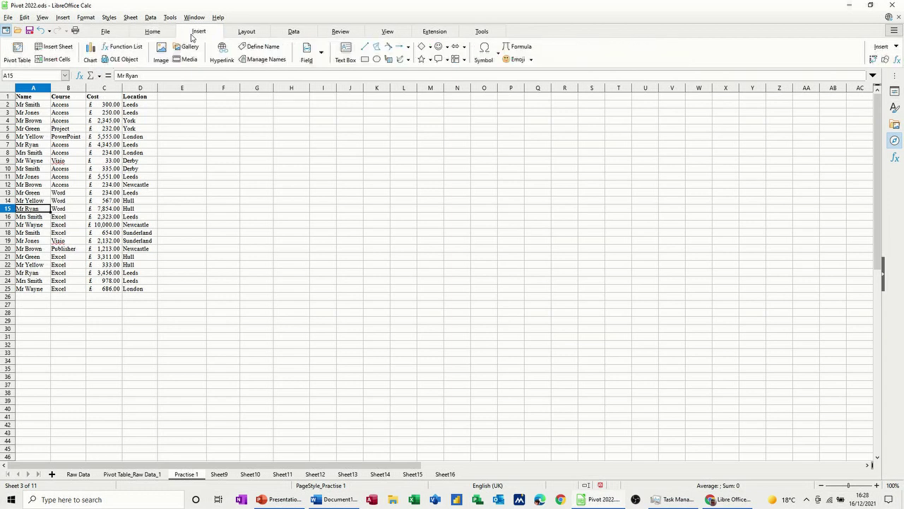
pyautogui.click(20, 54)
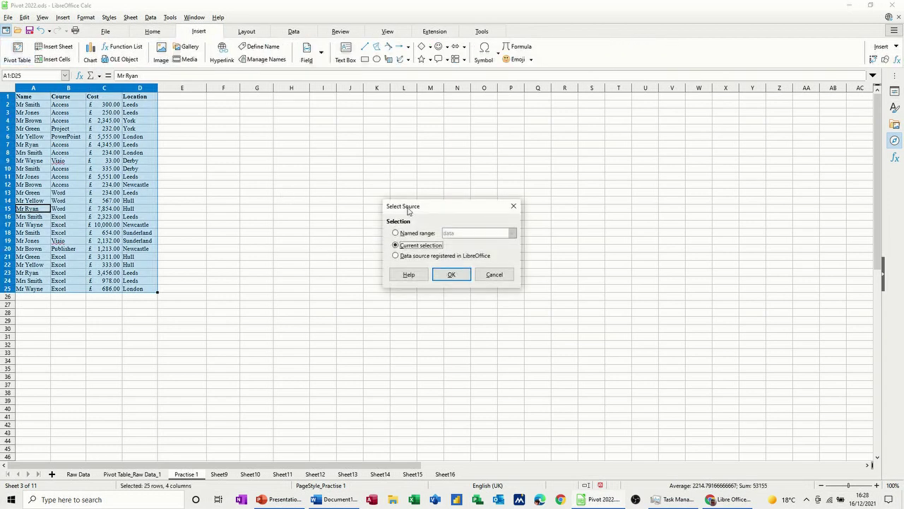
pyautogui.moveTo(407, 209); pyautogui.dragTo(207, 146)
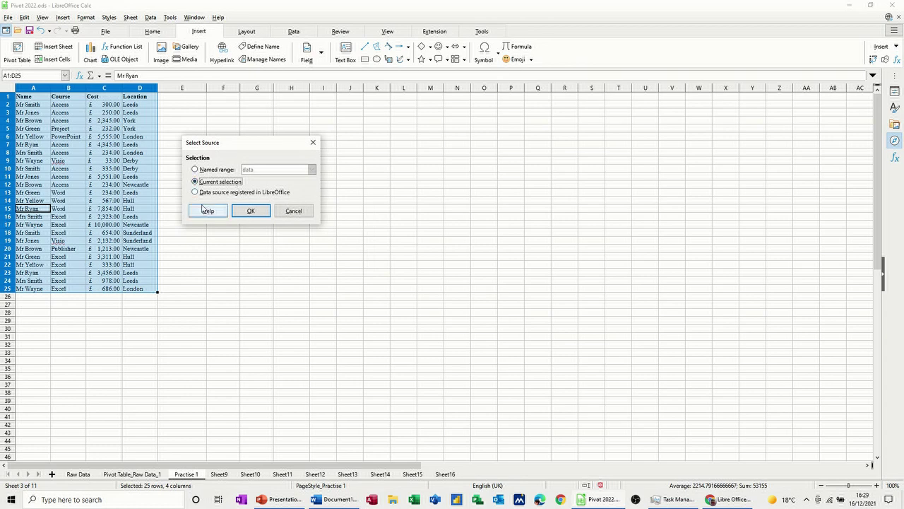
pyautogui.click(251, 212)
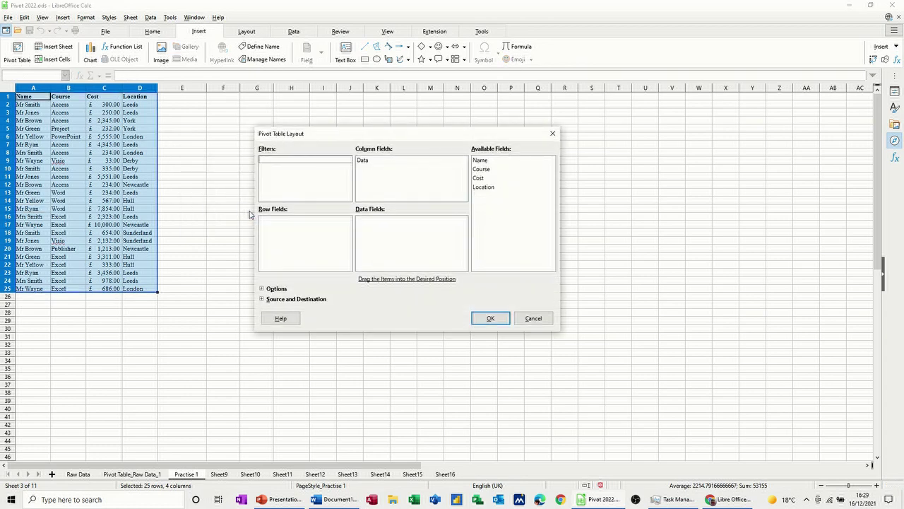
# - Set the pivot table destination to cell G2 on this sheet
pyautogui.click(262, 298)
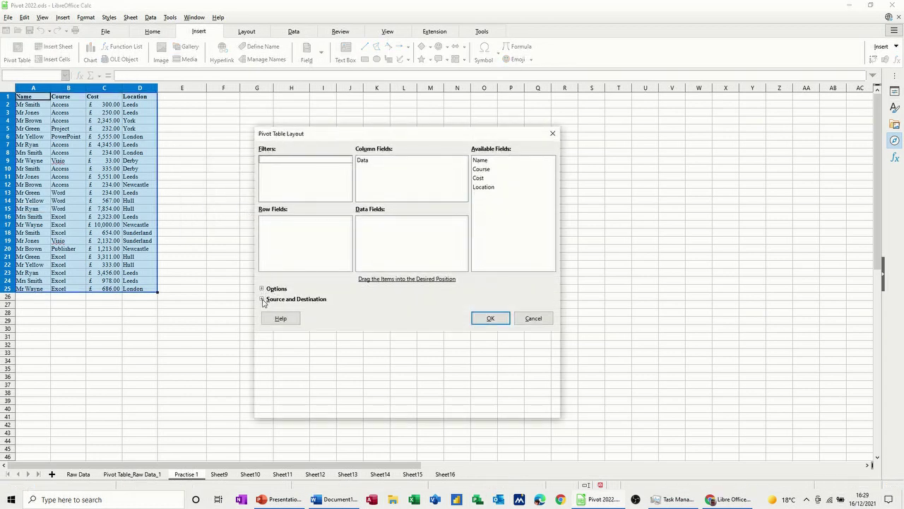
pyautogui.click(274, 383)
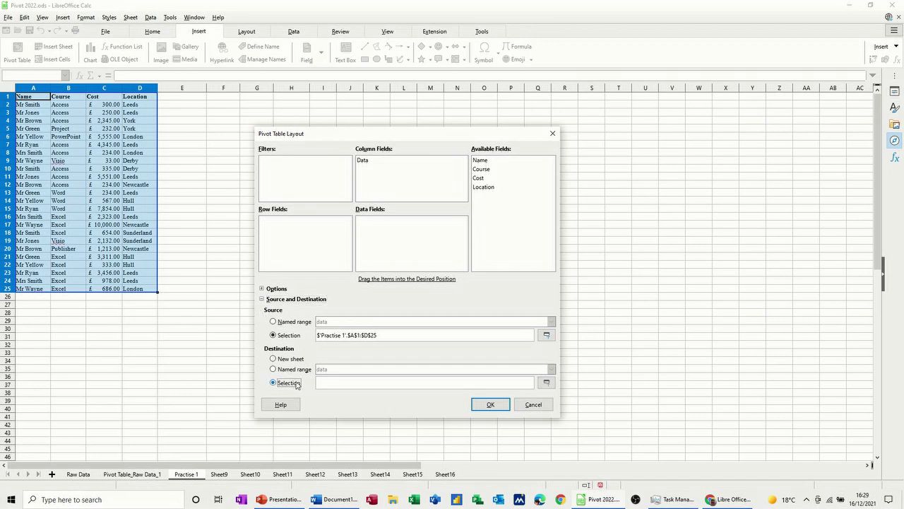
pyautogui.click(248, 100)
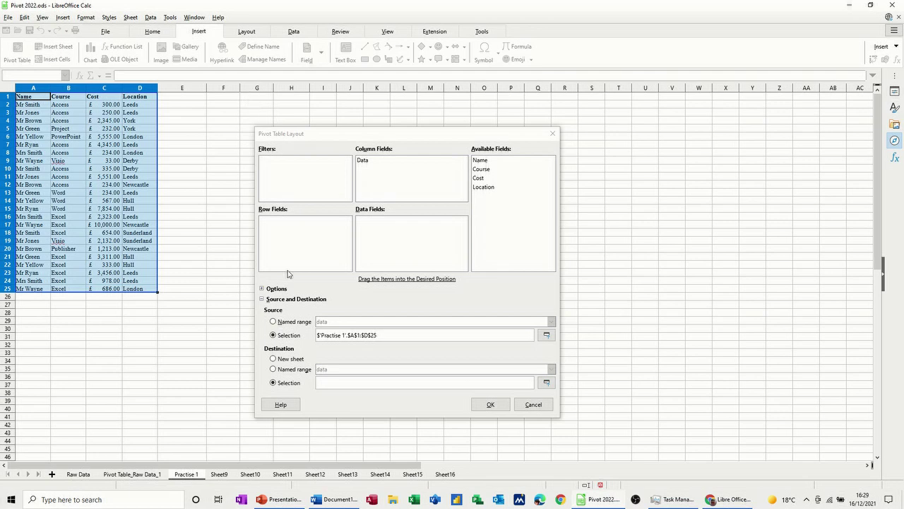
pyautogui.click(546, 382)
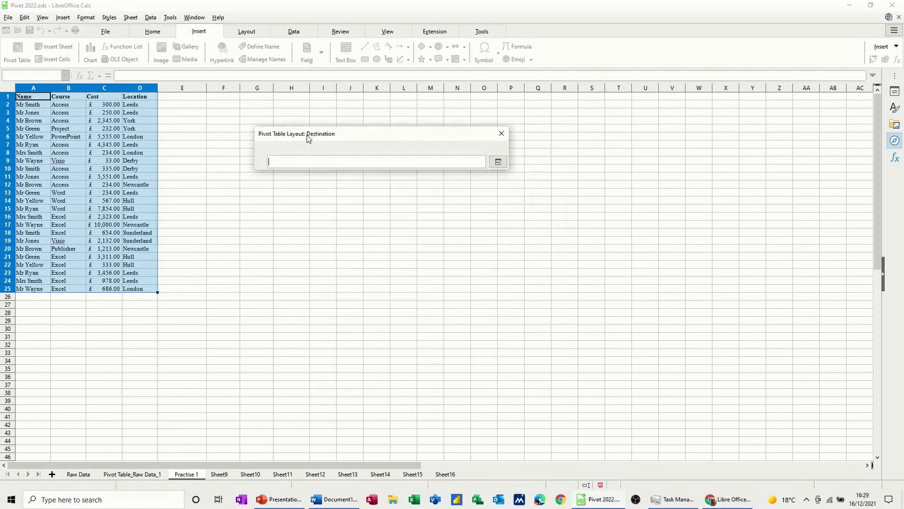
pyautogui.click(263, 106)
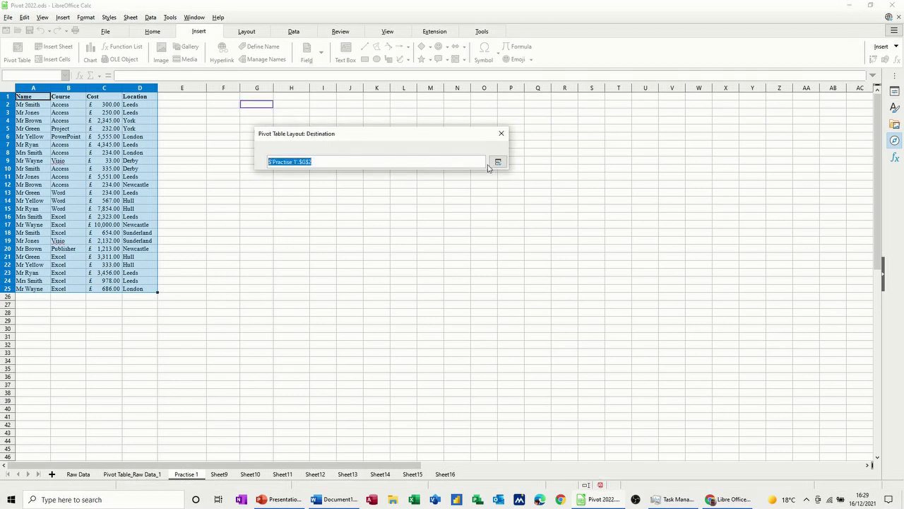
pyautogui.click(497, 162)
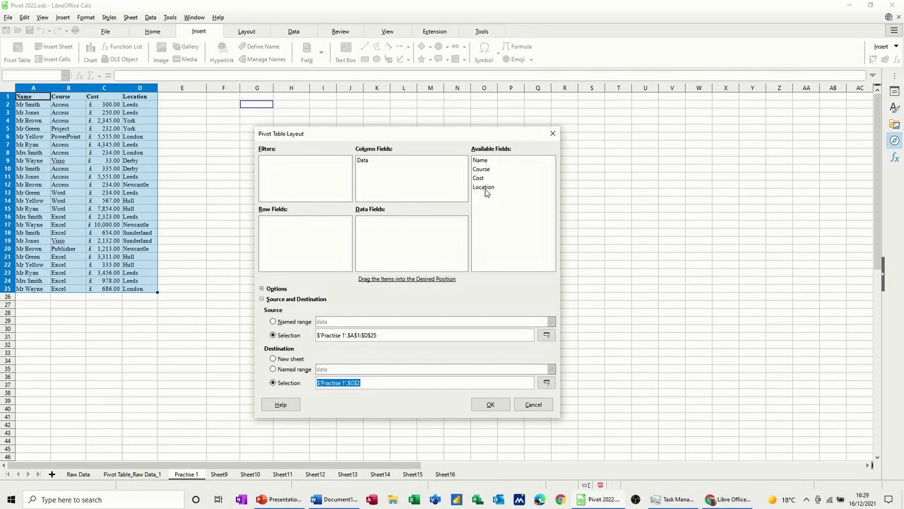
# - Put Course in Row Fields and add it as a Count data field
pyautogui.moveTo(482, 169); pyautogui.dragTo(330, 244)
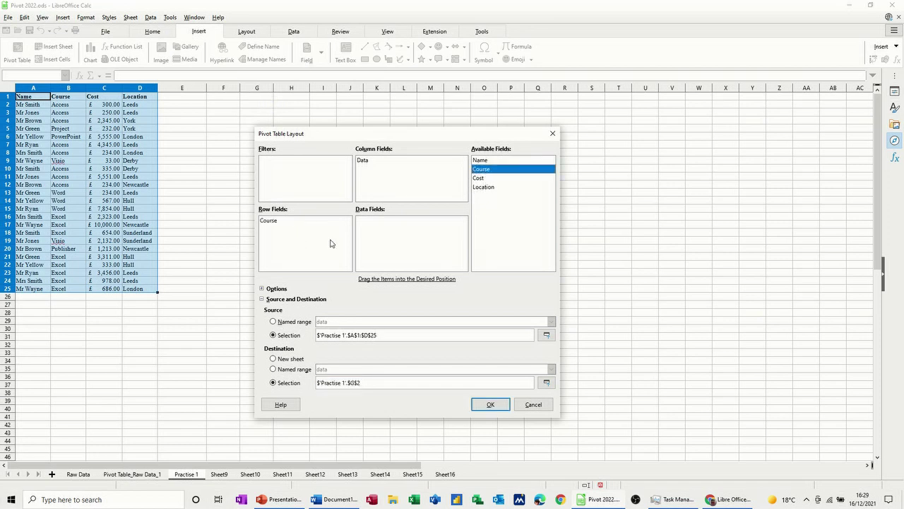
pyautogui.moveTo(484, 172); pyautogui.dragTo(398, 239)
pyautogui.doubleClick(379, 222)
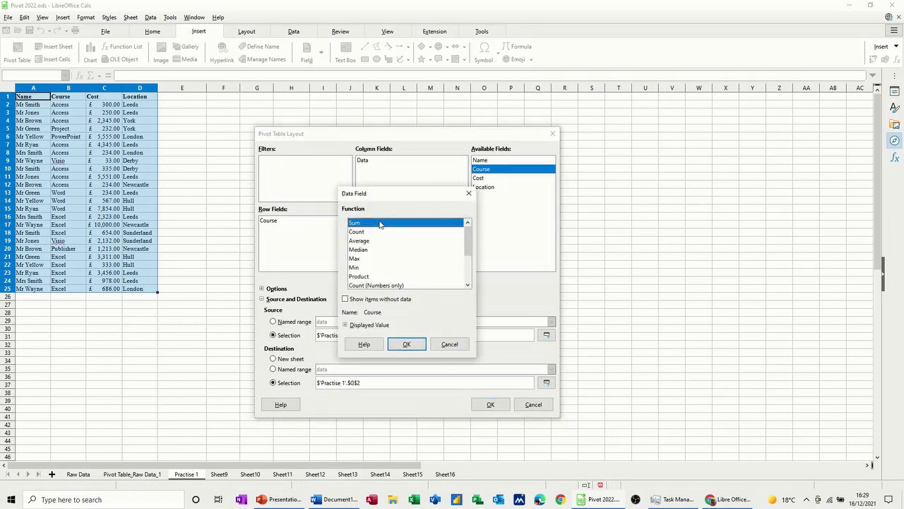
pyautogui.click(359, 232)
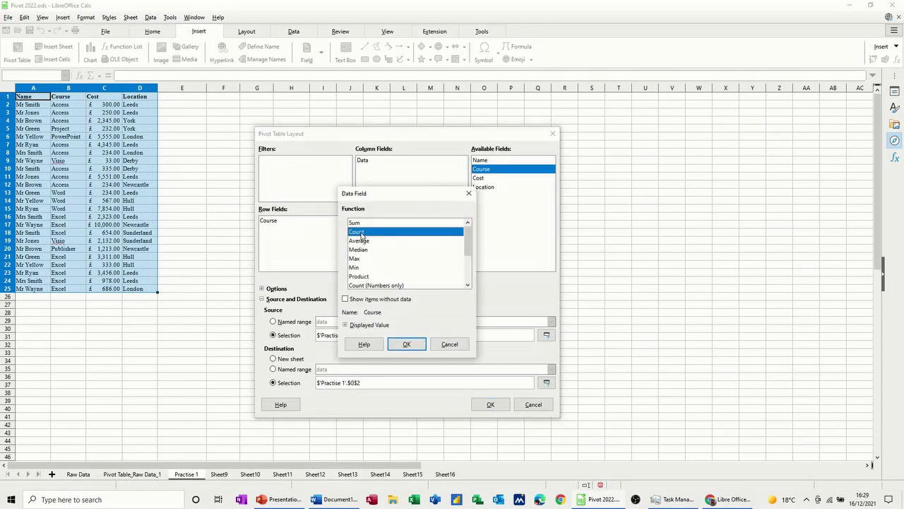
pyautogui.click(408, 343)
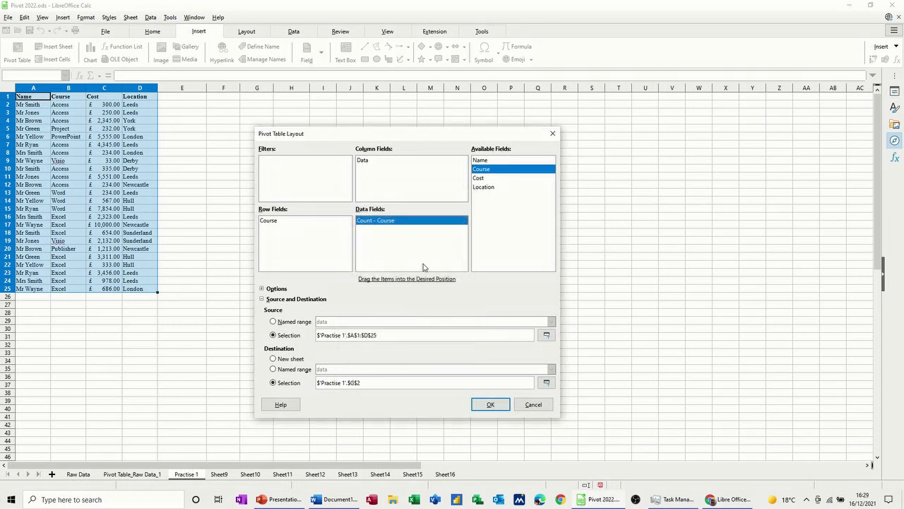
# - Add Cost as a Sum data field with Normal displayed values
pyautogui.click(483, 180)
pyautogui.moveTo(483, 181); pyautogui.dragTo(388, 242)
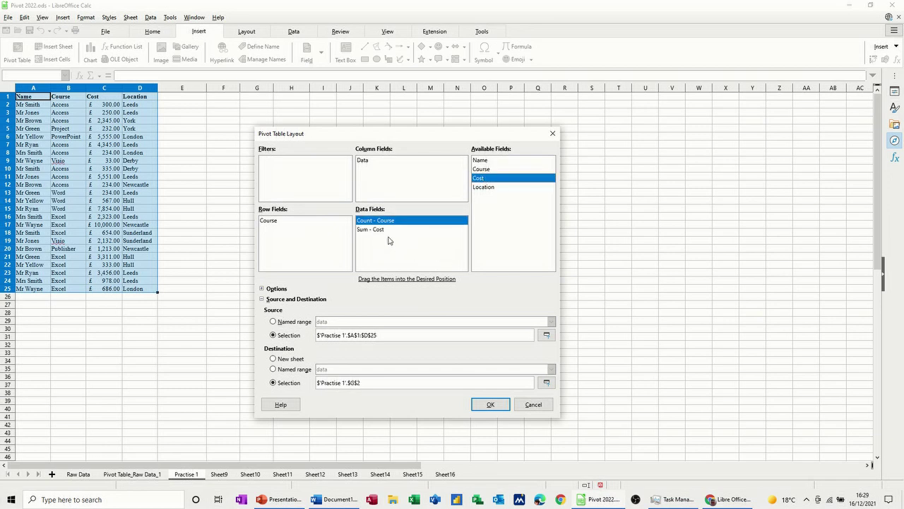
pyautogui.doubleClick(373, 231)
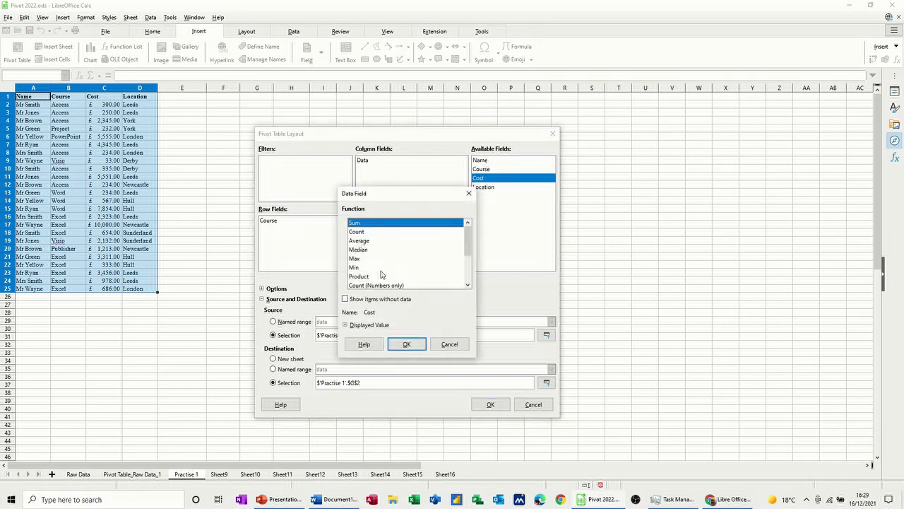
pyautogui.click(346, 326)
pyautogui.click(428, 341)
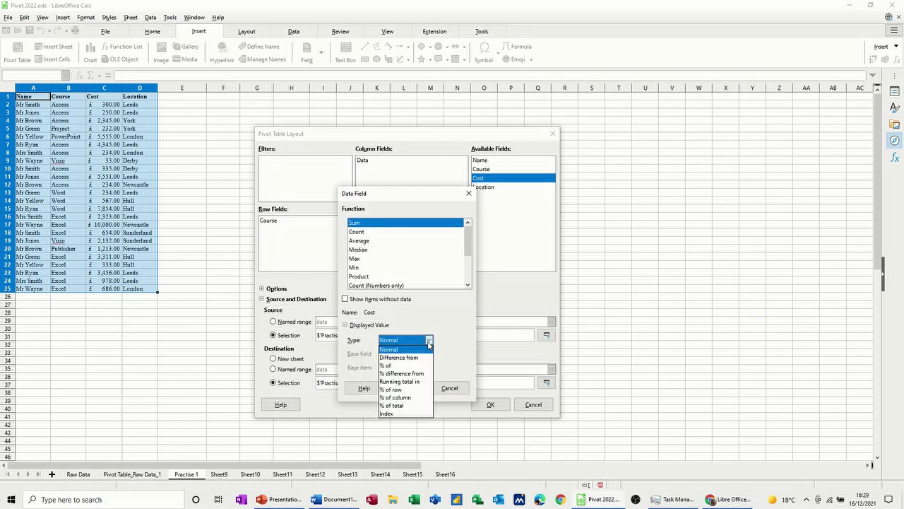
pyautogui.click(428, 341)
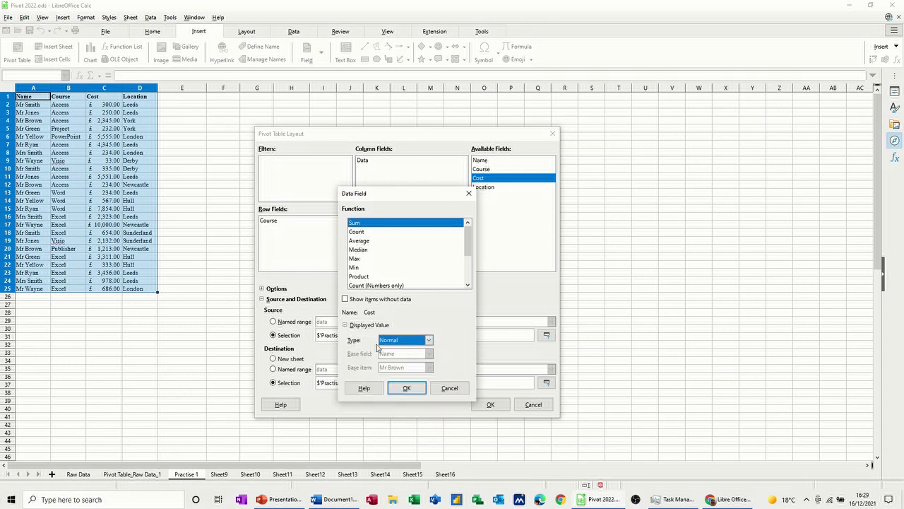
pyautogui.click(406, 390)
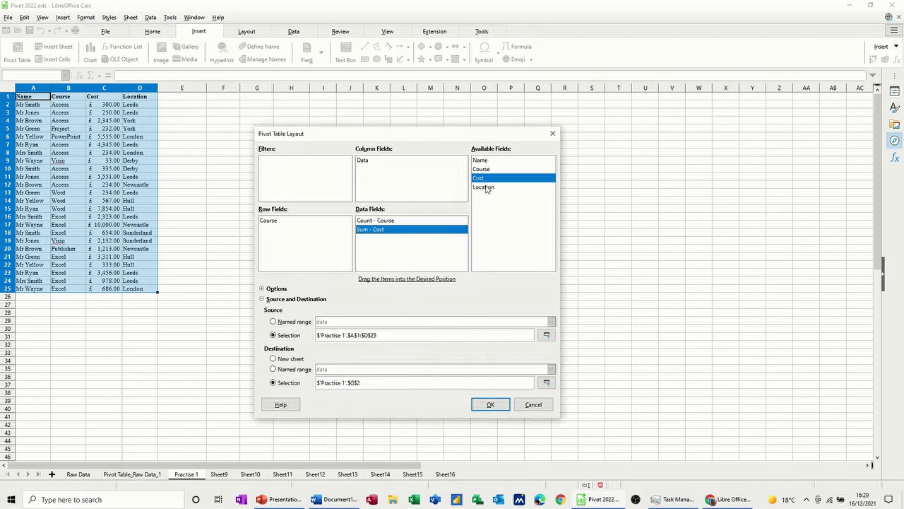
# - Make Location the filter, create the pivot, and widen column I for Sum - Cost
pyautogui.moveTo(486, 189); pyautogui.dragTo(292, 178)
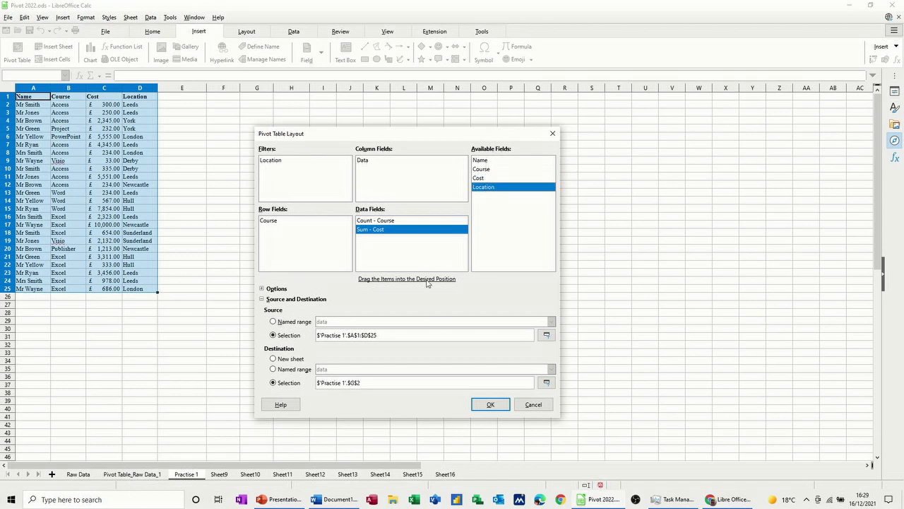
pyautogui.click(481, 406)
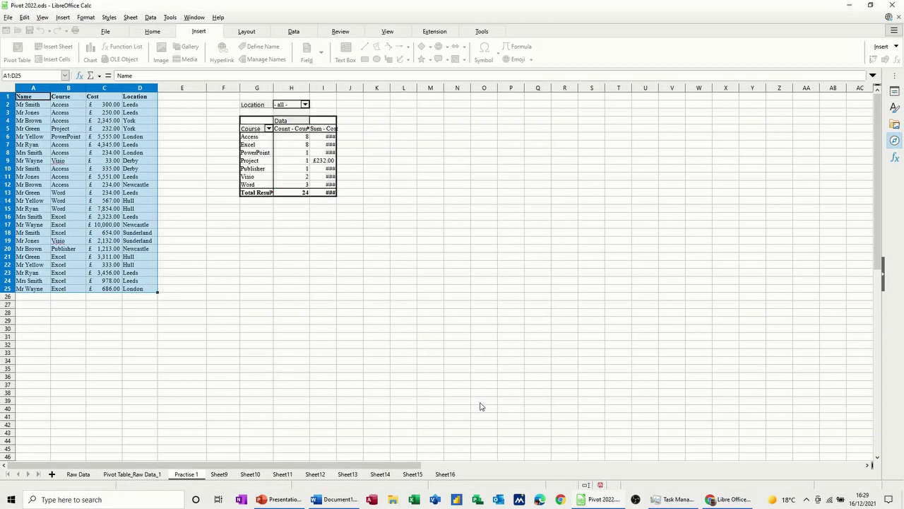
pyautogui.doubleClick(336, 86)
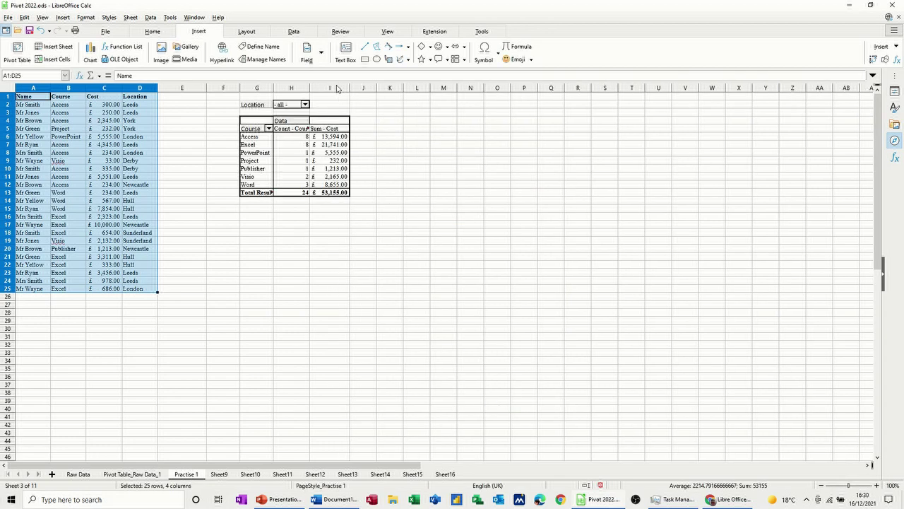
# - Turn on Enable drill to details in the pivot table's layout options
pyautogui.click(334, 150)
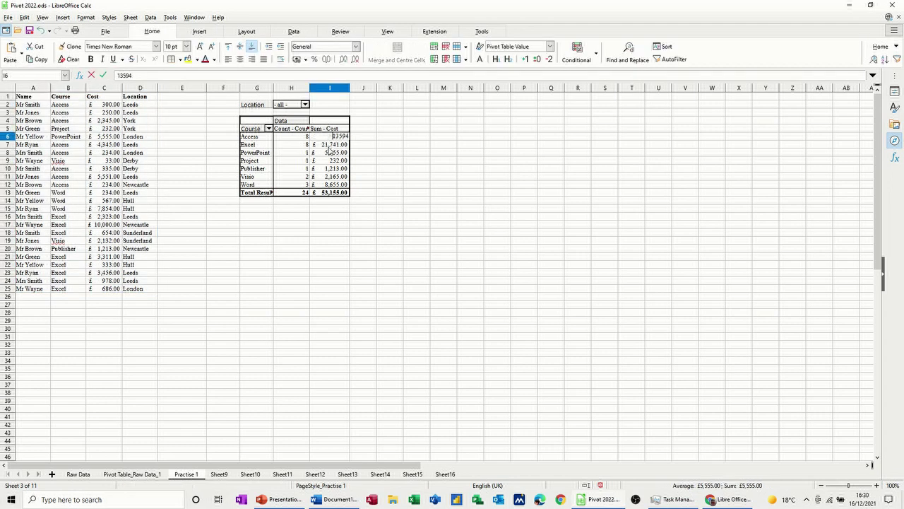
pyautogui.rightClick(254, 132)
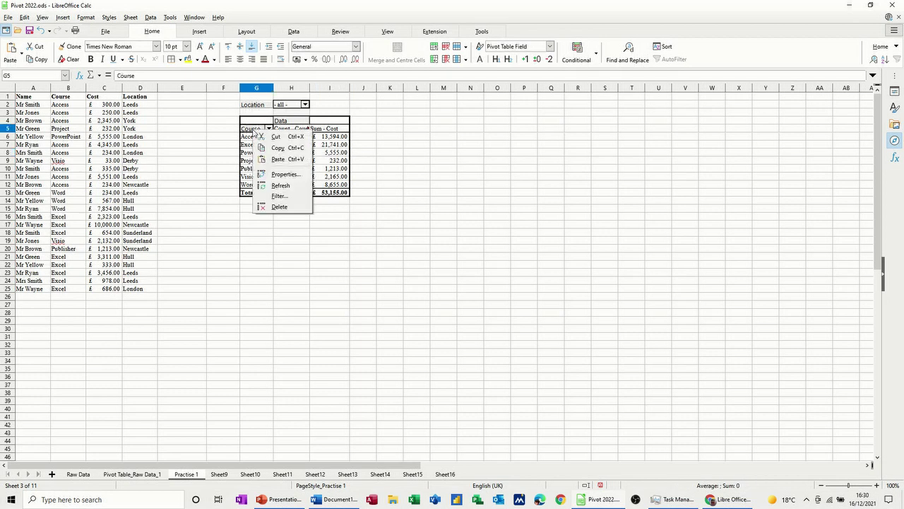
pyautogui.click(285, 175)
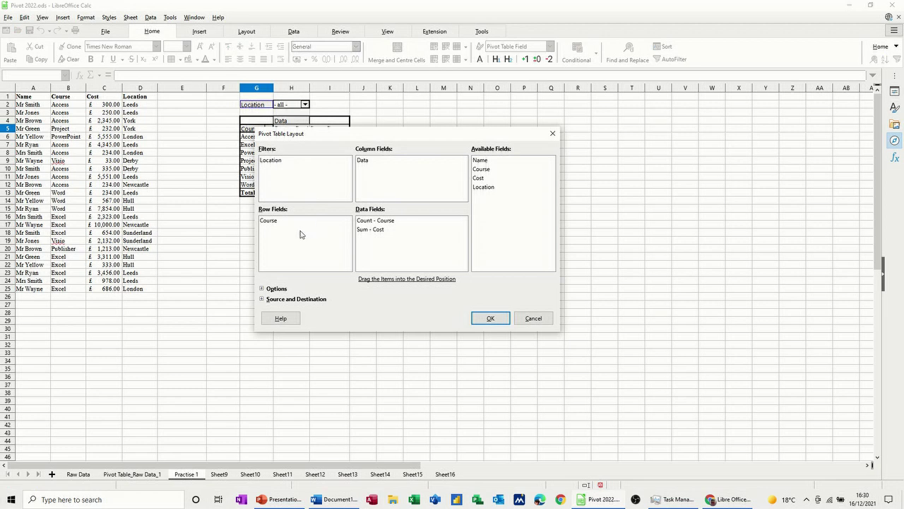
pyautogui.click(262, 289)
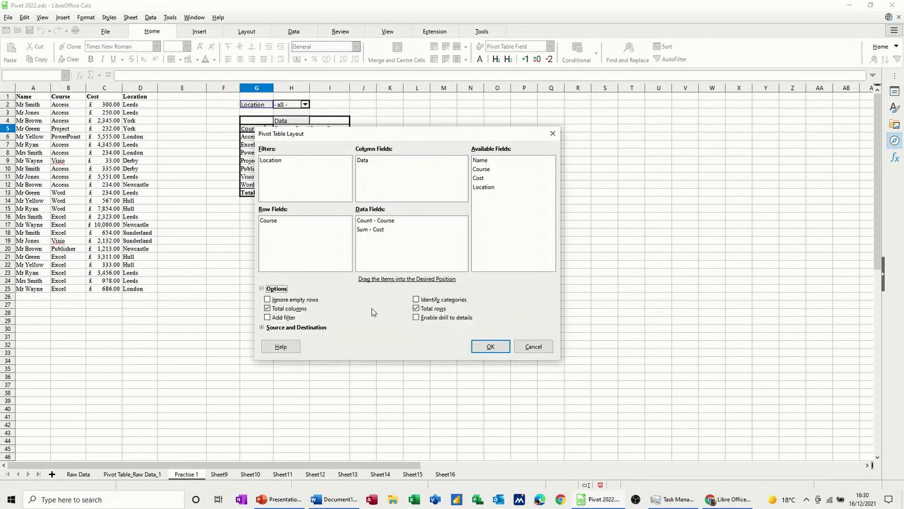
pyautogui.click(416, 319)
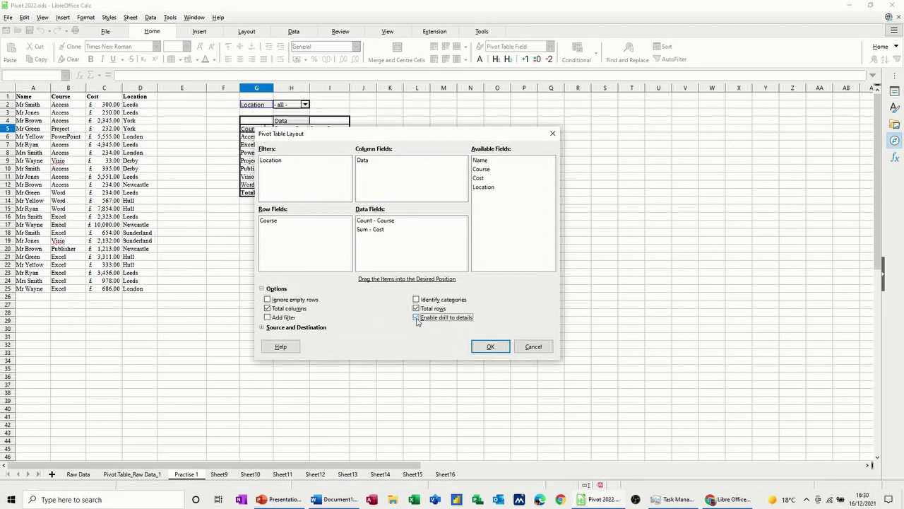
pyautogui.click(487, 347)
# - Drill into the Access cost total to list its 8 records on a new sheet
pyautogui.click(336, 139)
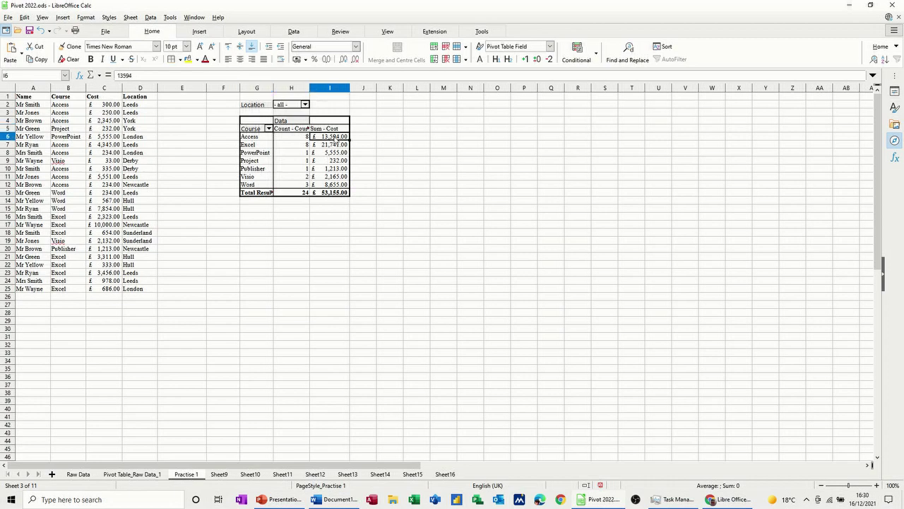
pyautogui.doubleClick(337, 139)
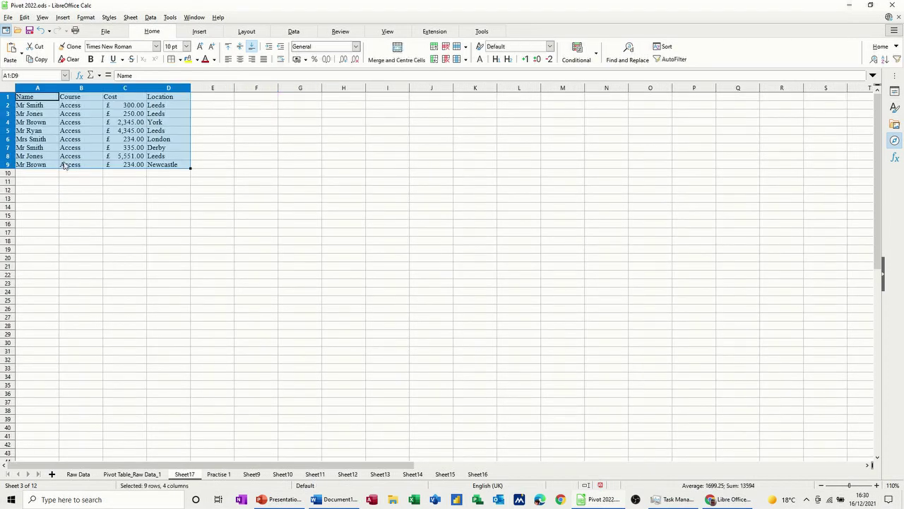
pyautogui.click(219, 474)
# - Change the first cost in C2 to 33,333
pyautogui.click(332, 145)
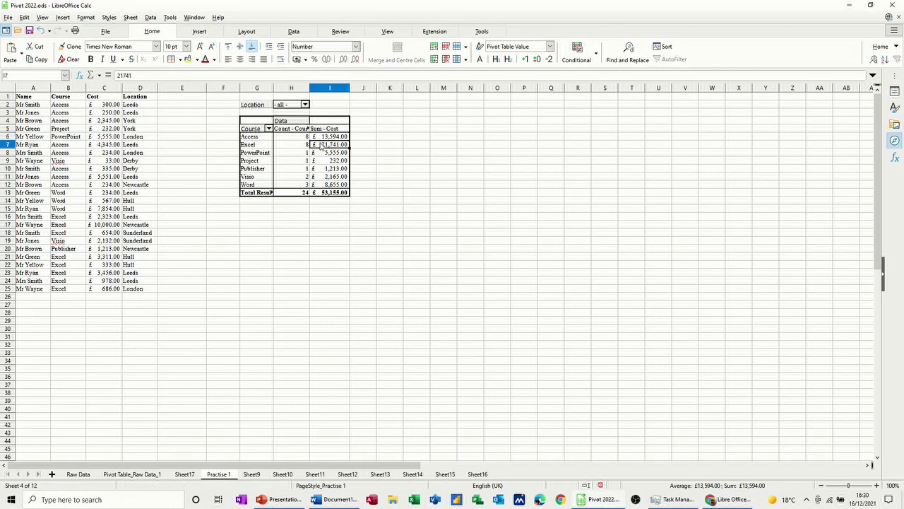
pyautogui.click(106, 105)
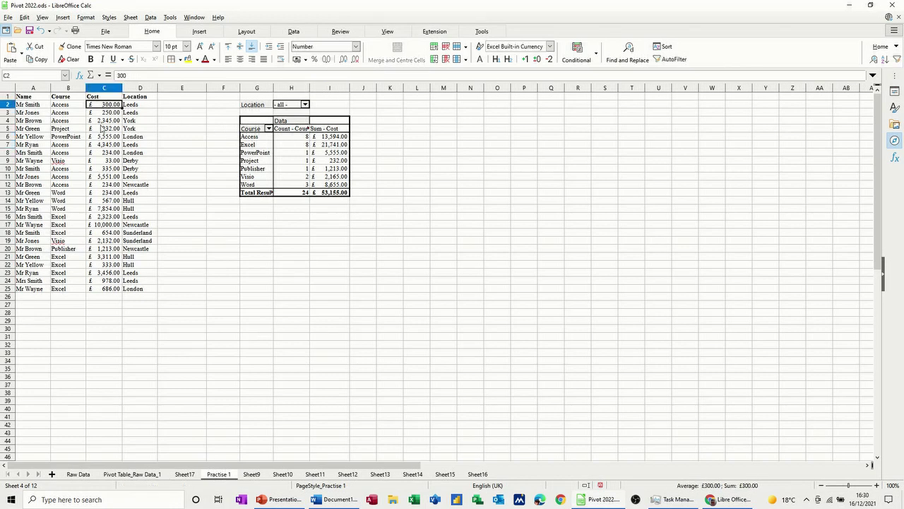
pyautogui.write('33333')
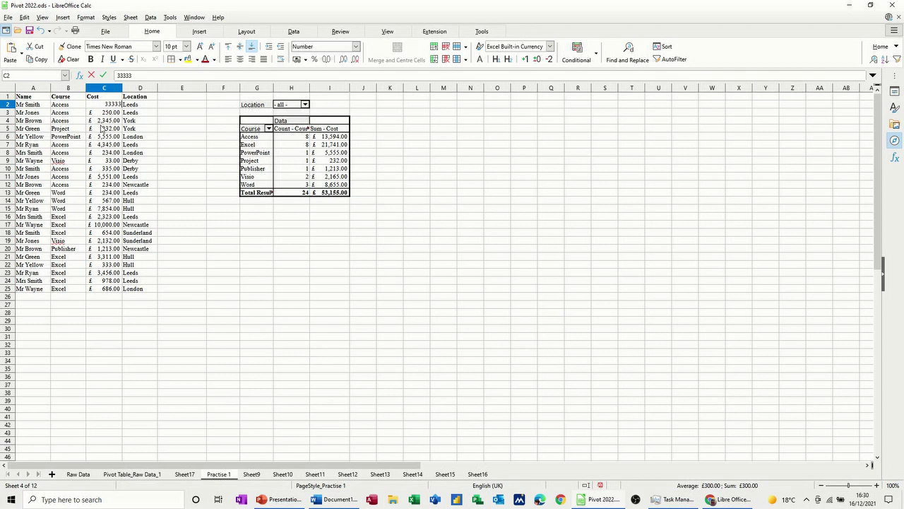
pyautogui.write(',333')
pyautogui.click(103, 122)
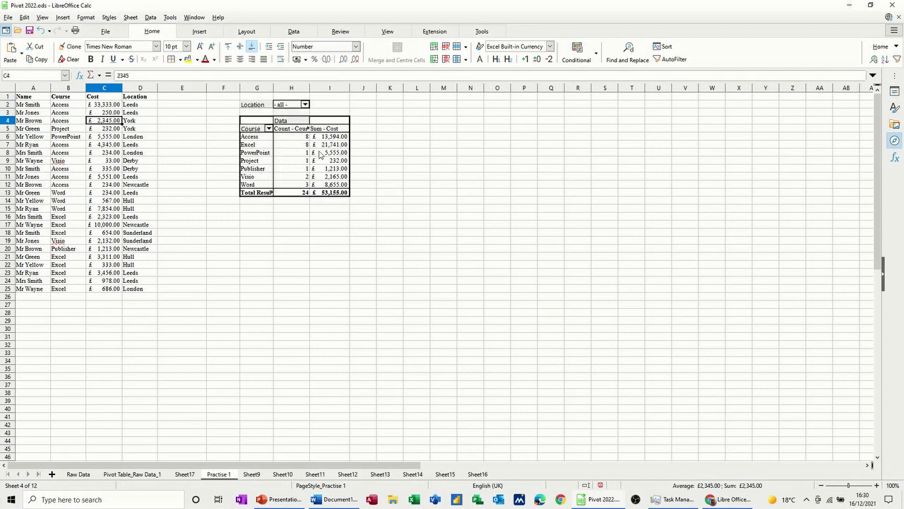
# - Refresh the pivot so Access totals £46,627.00 and the grand total £86,188.00
pyautogui.click(321, 154)
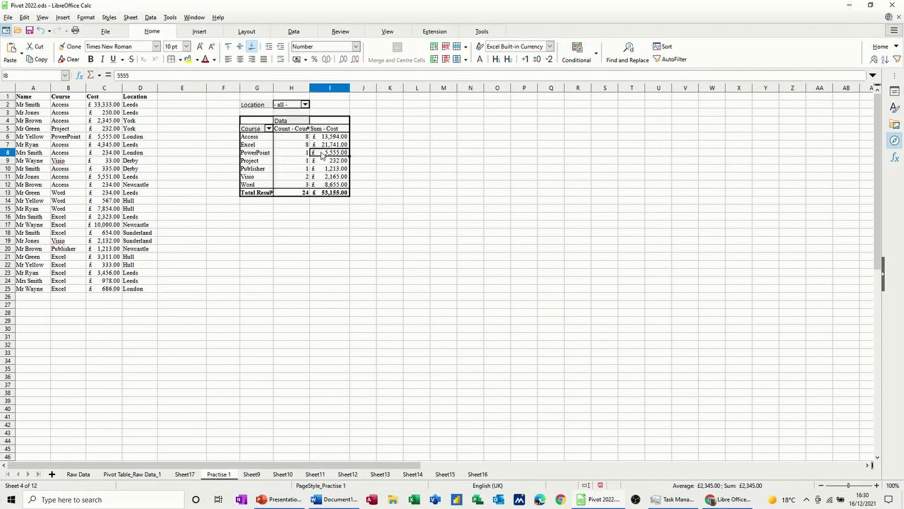
pyautogui.rightClick(266, 145)
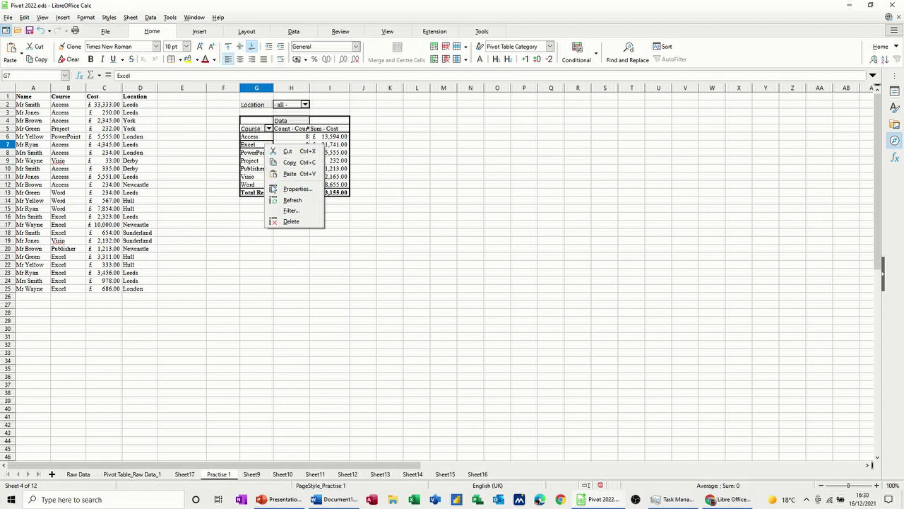
pyautogui.click(292, 200)
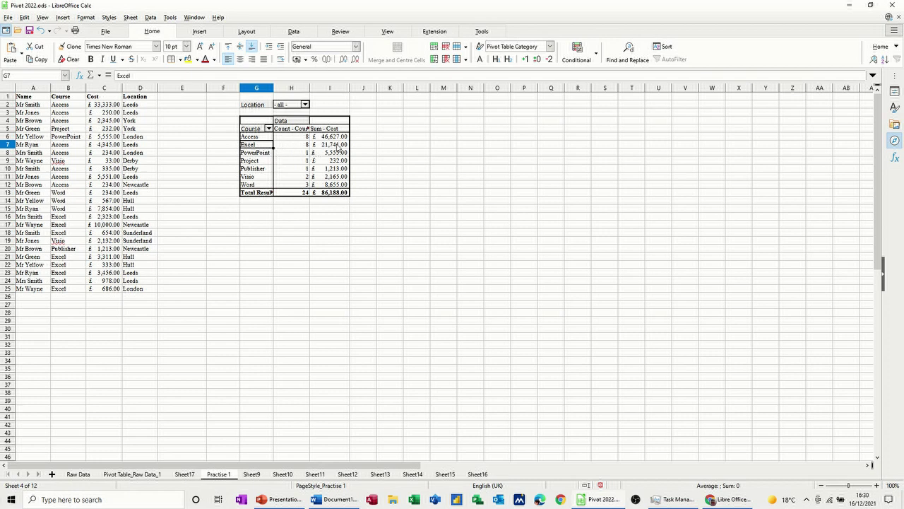
pyautogui.click(328, 155)
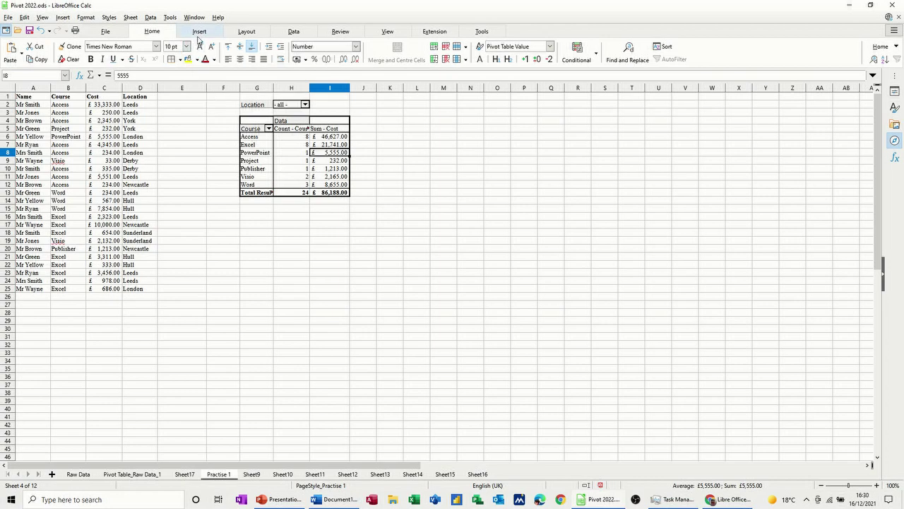
pyautogui.click(199, 32)
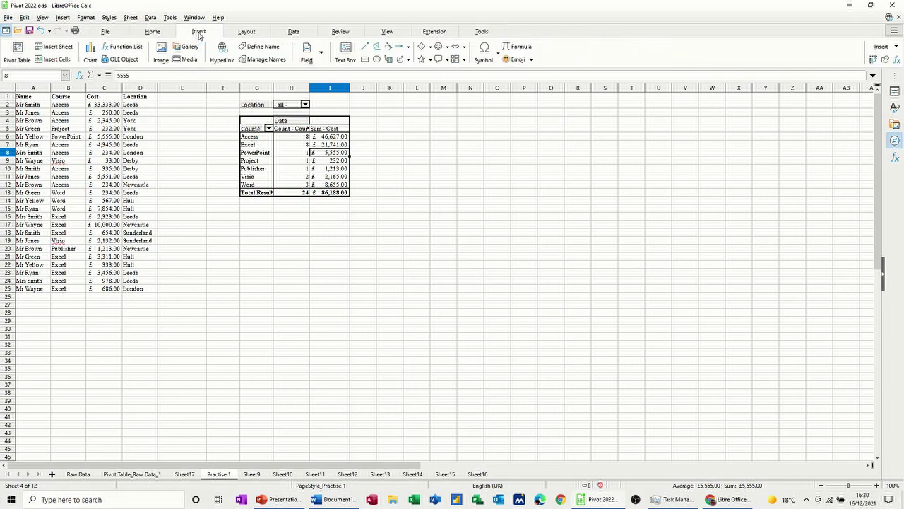
# - Insert a Column and Line chart from the pivot and move it beside the pivot
pyautogui.click(92, 50)
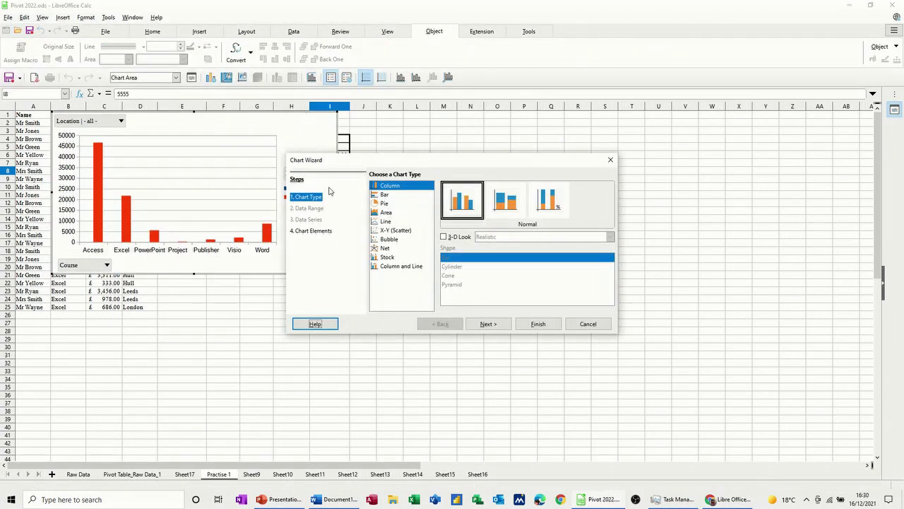
pyautogui.click(391, 267)
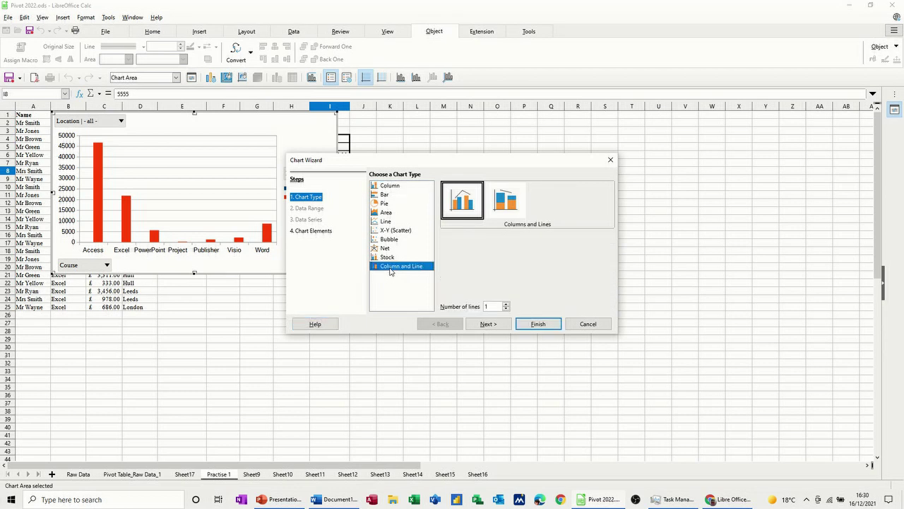
pyautogui.click(465, 203)
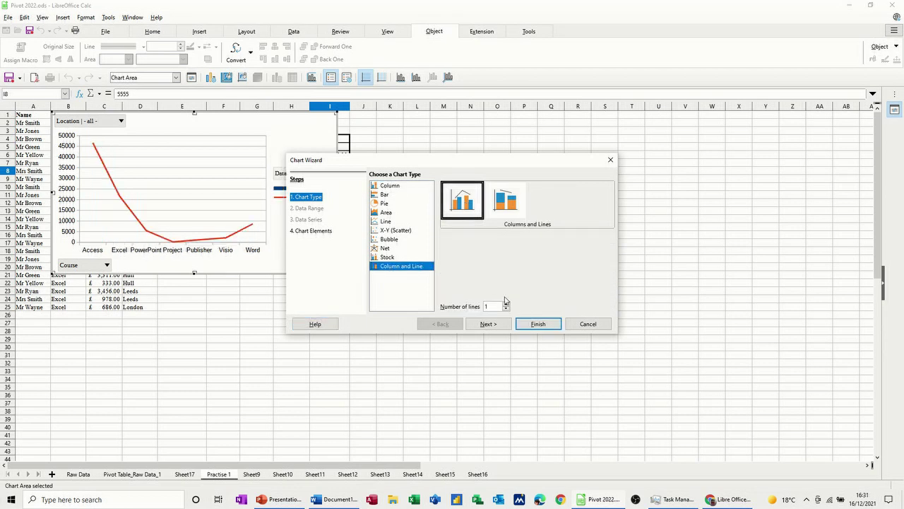
pyautogui.click(536, 324)
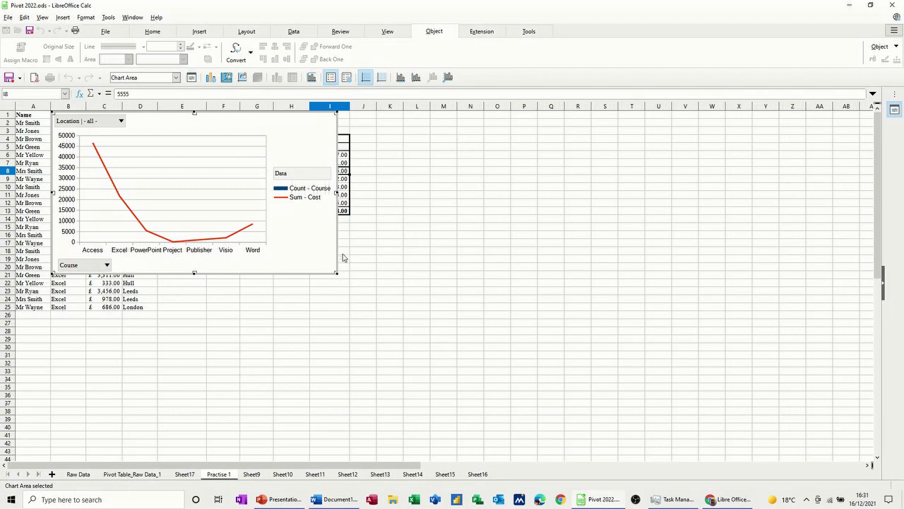
pyautogui.click(426, 265)
pyautogui.moveTo(335, 247); pyautogui.dragTo(582, 359)
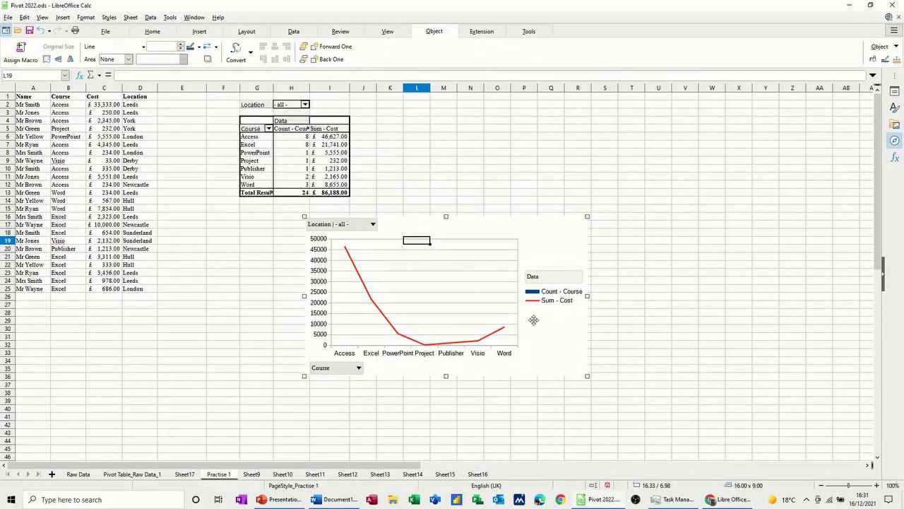
# - Plot the Sum - Cost series on a secondary y-axis
pyautogui.doubleClick(377, 306)
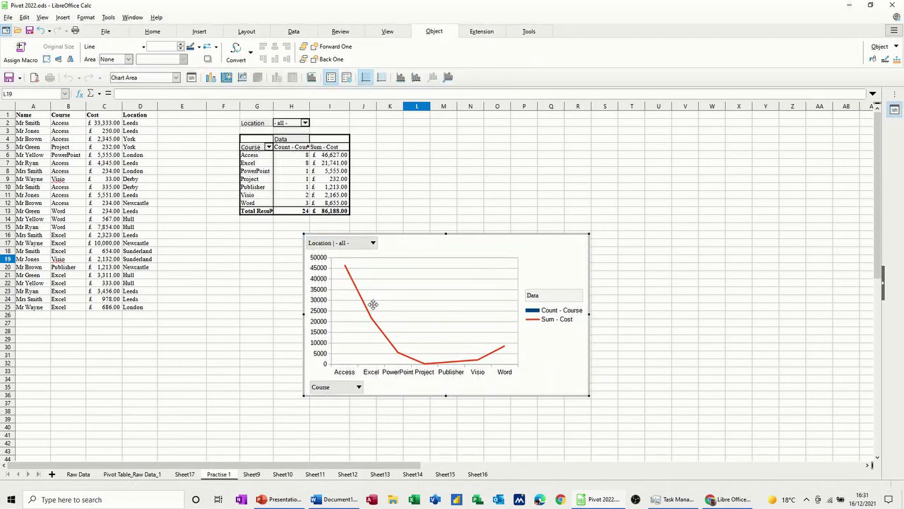
pyautogui.doubleClick(369, 315)
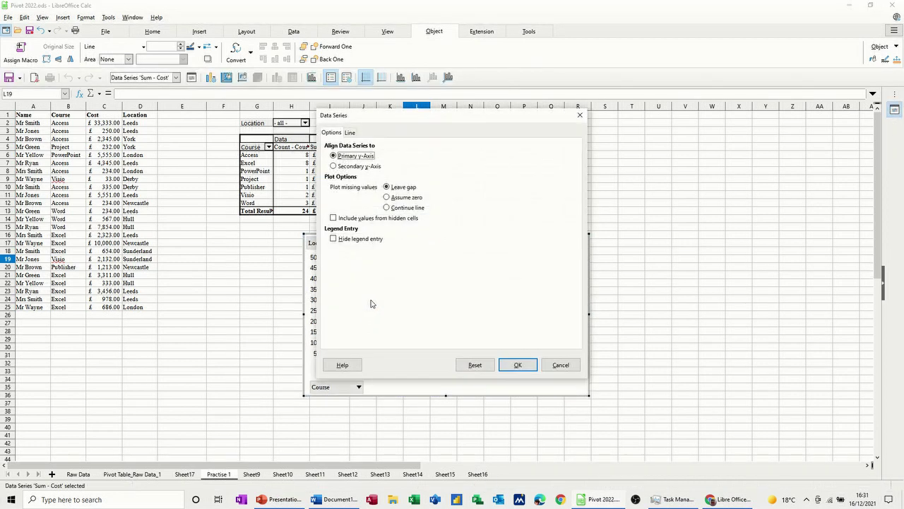
pyautogui.click(334, 167)
pyautogui.click(520, 369)
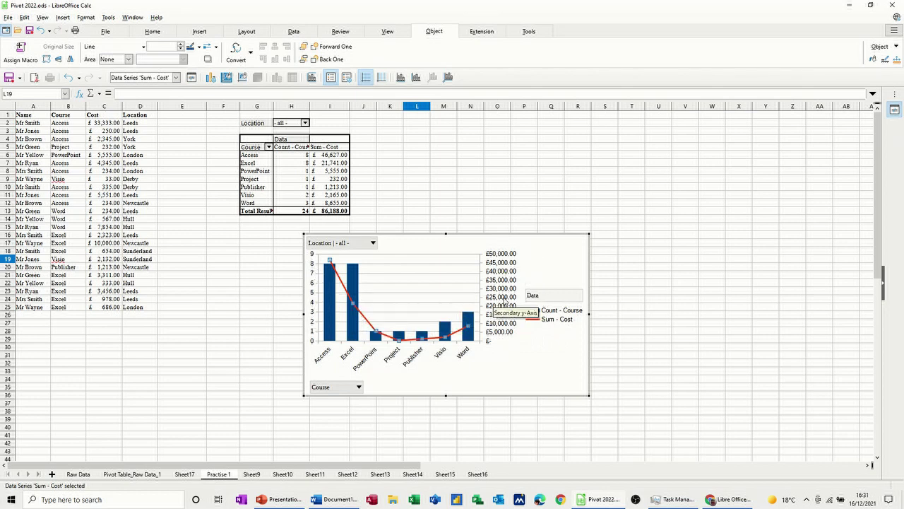
pyautogui.click(606, 222)
pyautogui.click(556, 221)
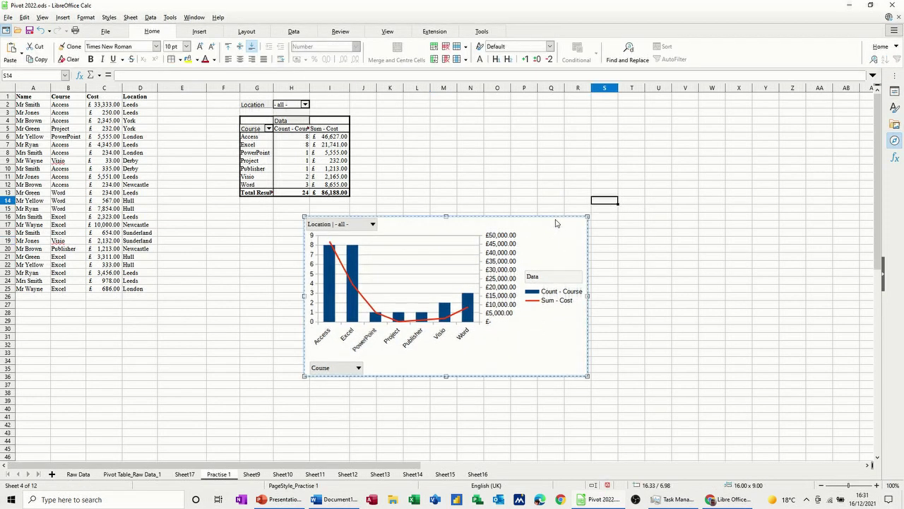
# - Move the chart under the pivot and filter Location to Leeds only (Access, Excel, Word)
pyautogui.moveTo(556, 220); pyautogui.dragTo(488, 215)
pyautogui.click(477, 181)
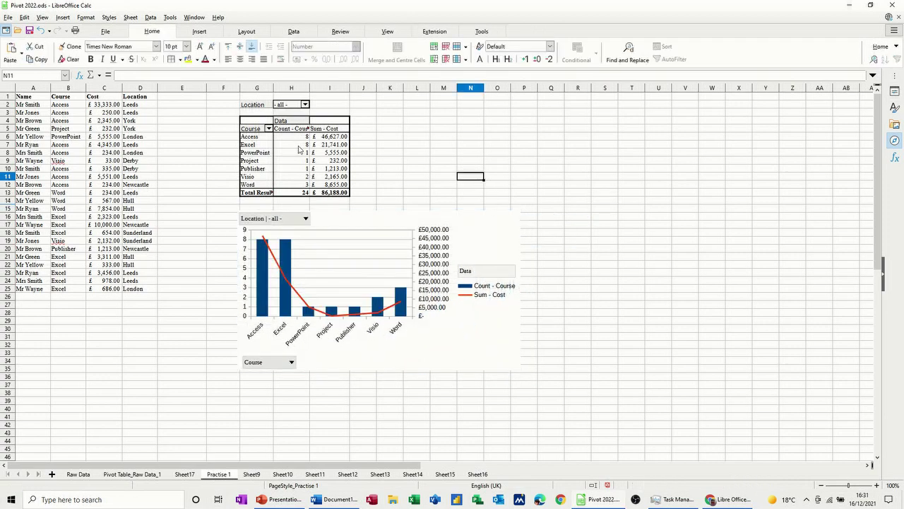
pyautogui.click(305, 106)
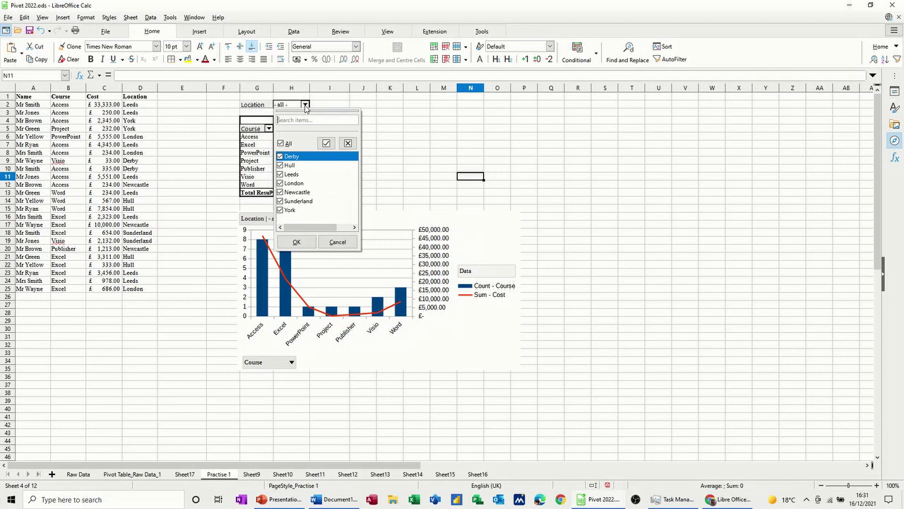
pyautogui.click(280, 144)
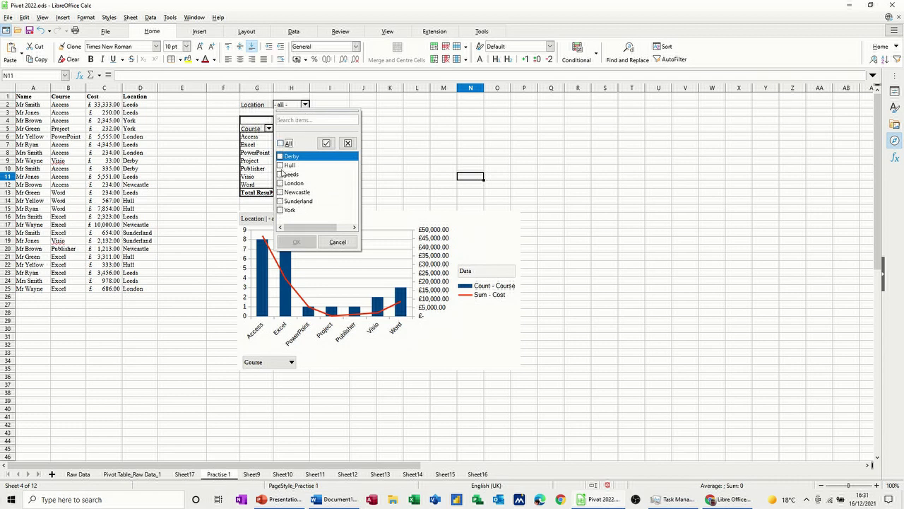
pyautogui.click(280, 174)
pyautogui.click(297, 243)
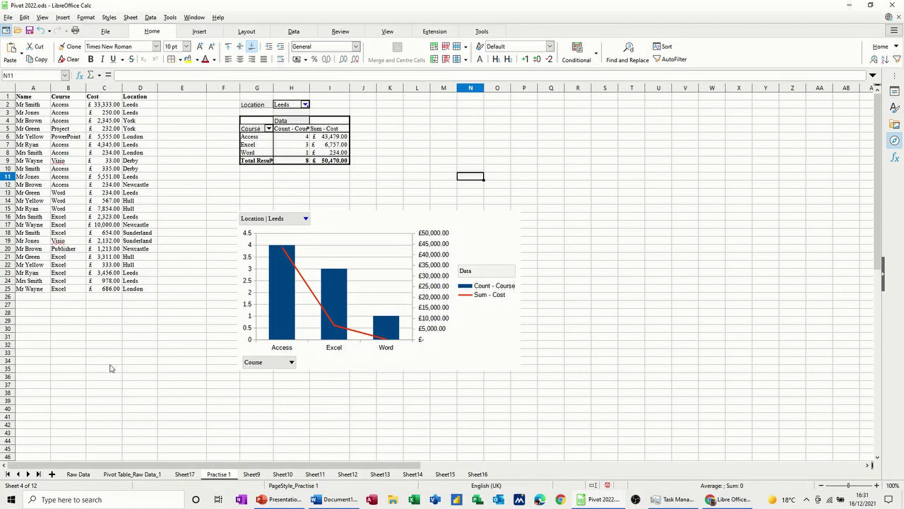
pyautogui.click(79, 474)
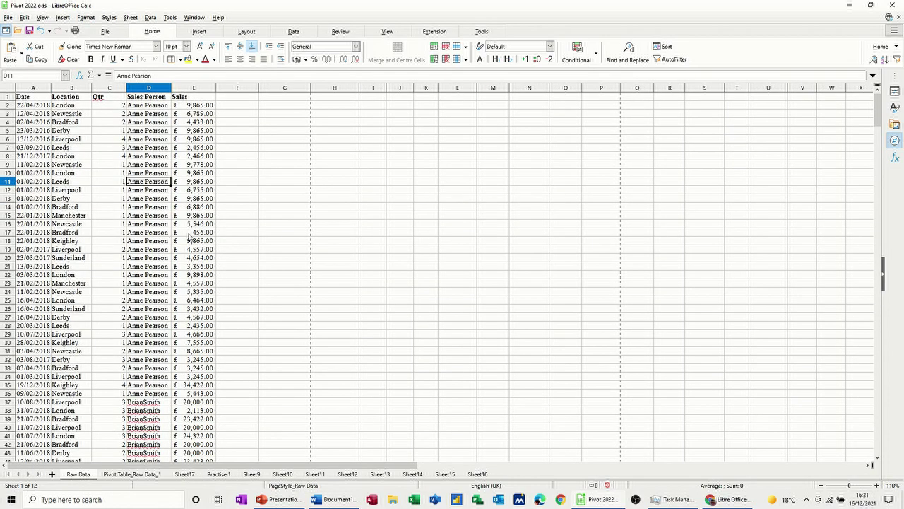
# - Switch to the Pivot Table_Raw Data_1 sheet
pyautogui.click(134, 477)
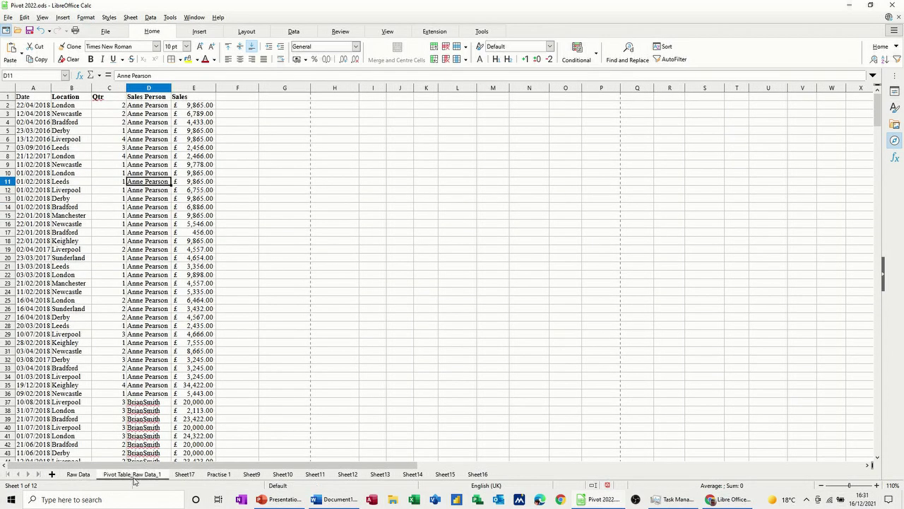